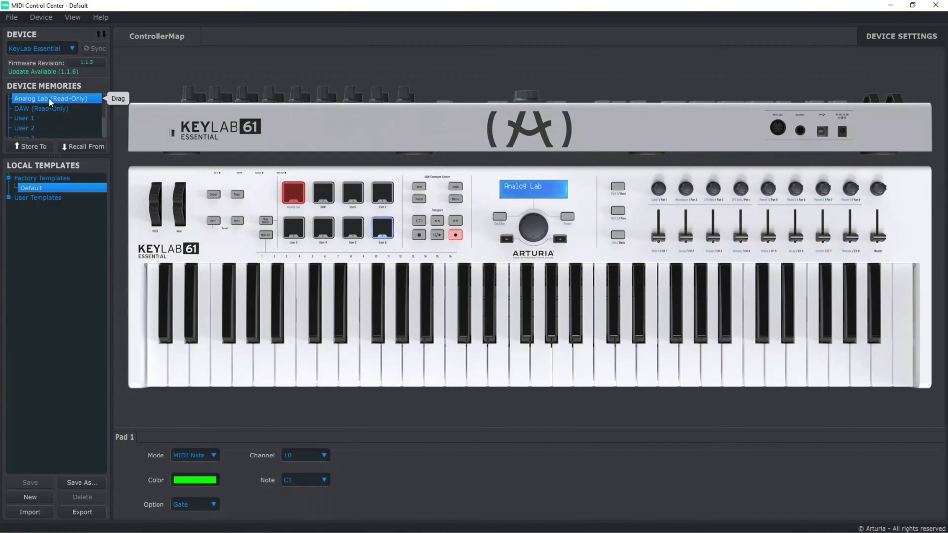
# - Enlarge the device memories list to show all user slots and look through the DAW and Analog Lab memories
pyautogui.moveTo(49, 98); pyautogui.dragTo(34, 117)
pyautogui.moveTo(58, 153); pyautogui.dragTo(57, 190)
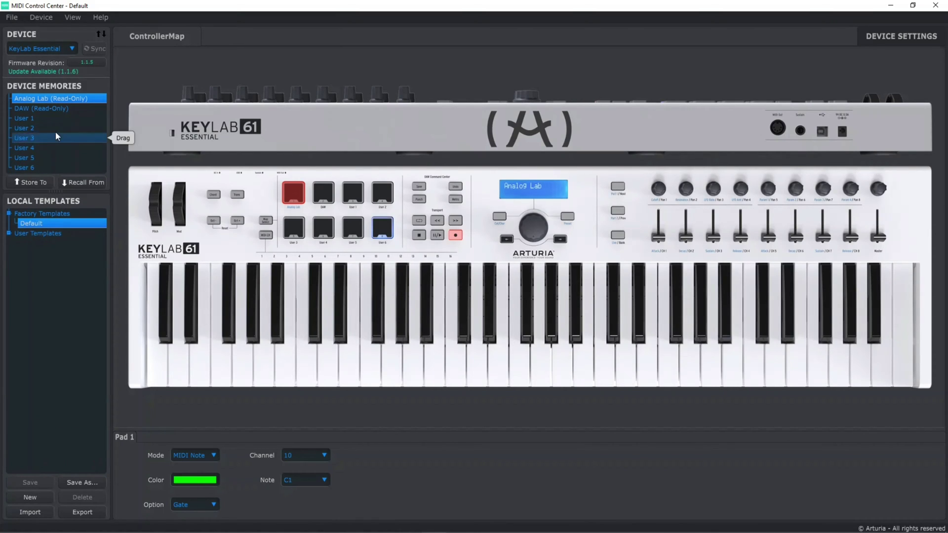
pyautogui.click(44, 109)
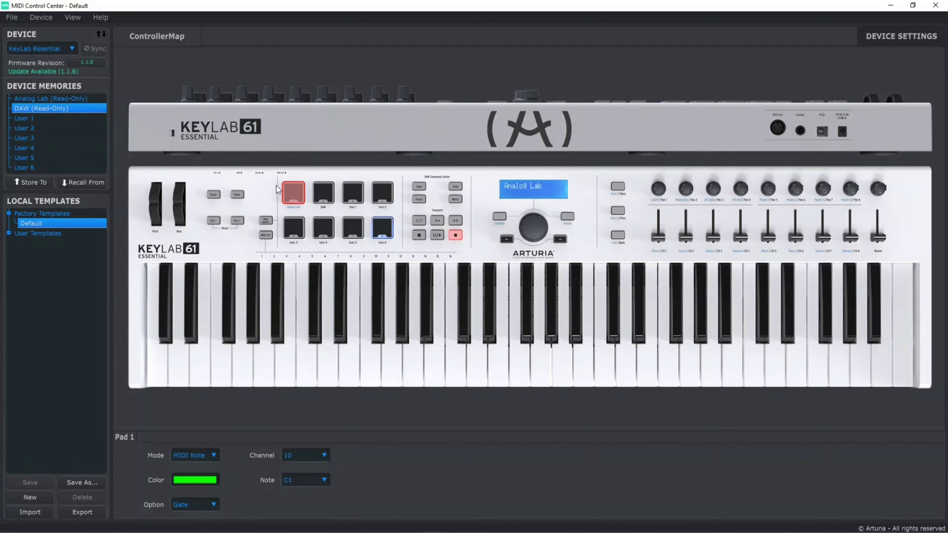
pyautogui.click(64, 100)
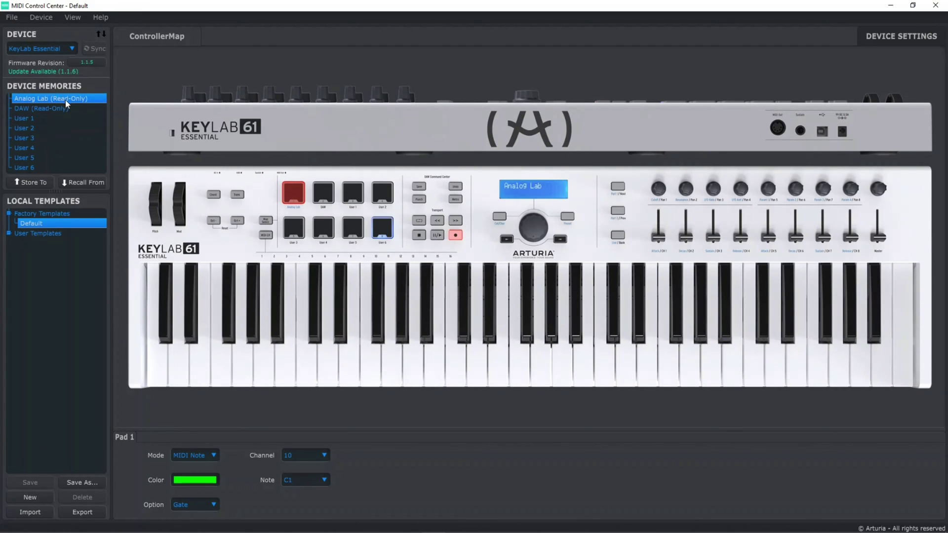
# - Examine the settings of pads 2 to 4 and the keyboard, and view the DAW and Analog Lab memories
pyautogui.click(326, 194)
pyautogui.click(359, 194)
pyautogui.click(382, 193)
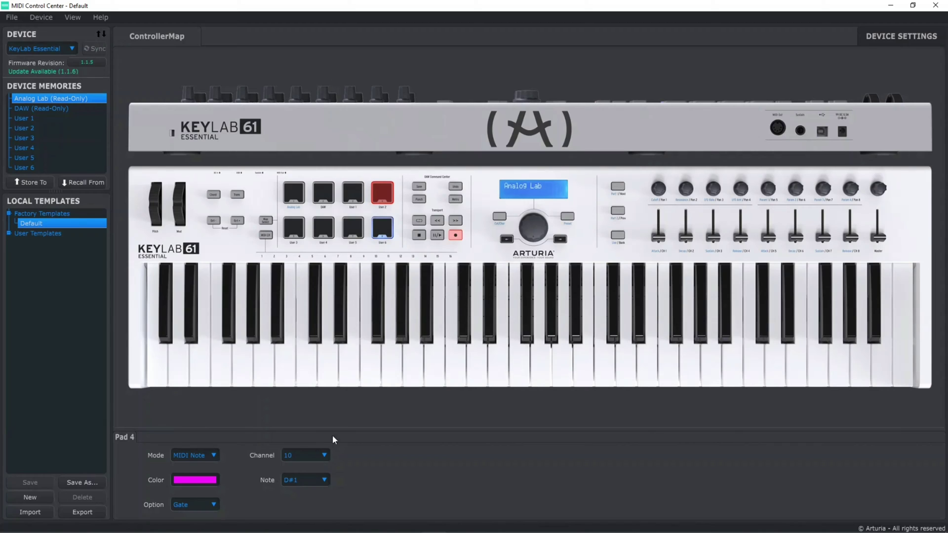
pyautogui.click(416, 339)
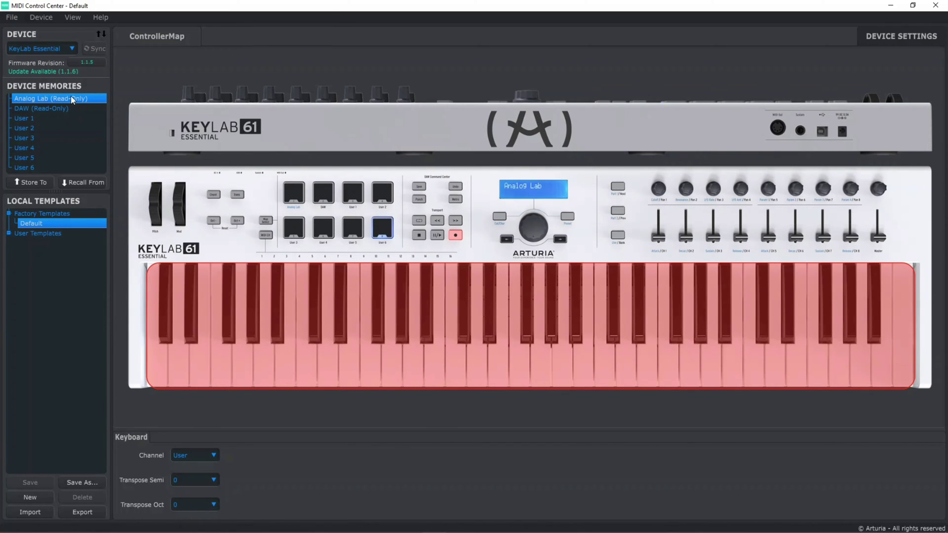
pyautogui.click(63, 106)
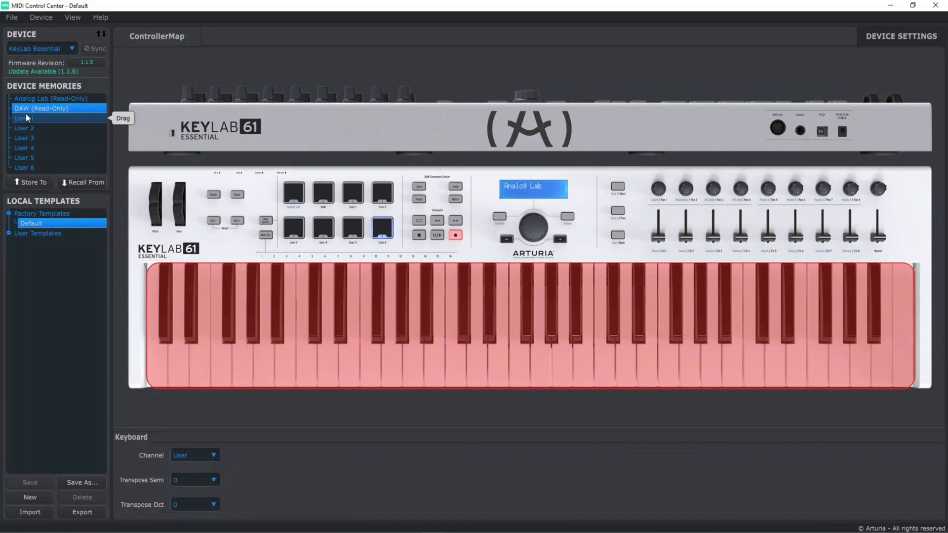
pyautogui.click(35, 99)
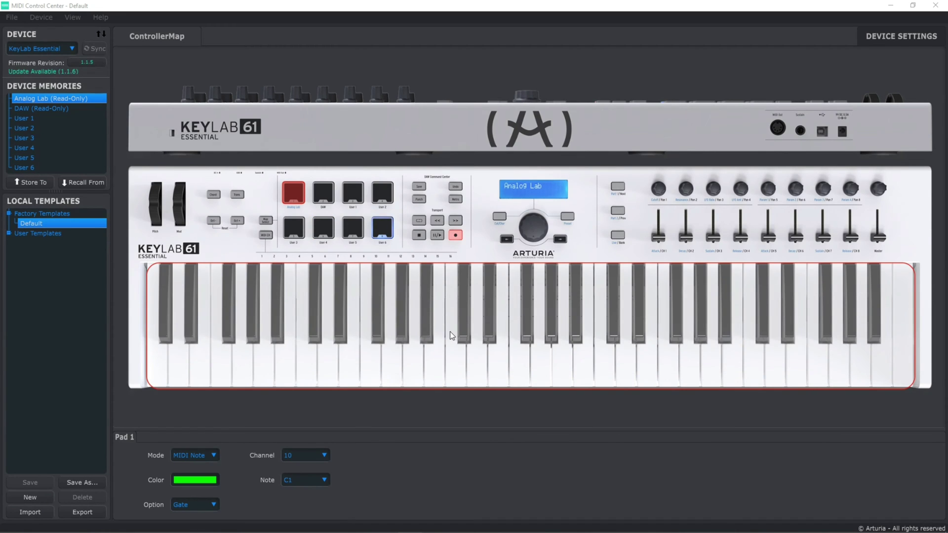
# - Set the keyboard's MIDI channel to 2 with the User 1 memory selected
pyautogui.click(507, 321)
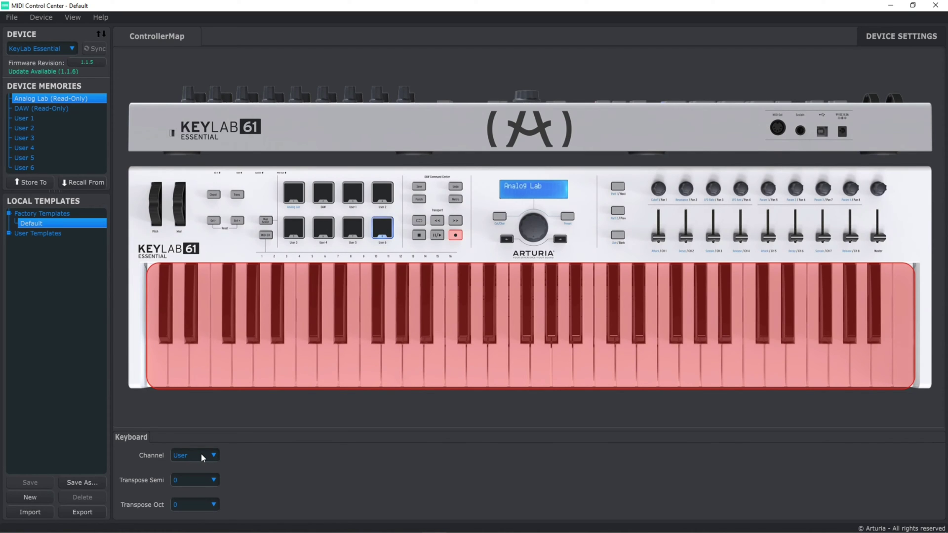
pyautogui.click(60, 121)
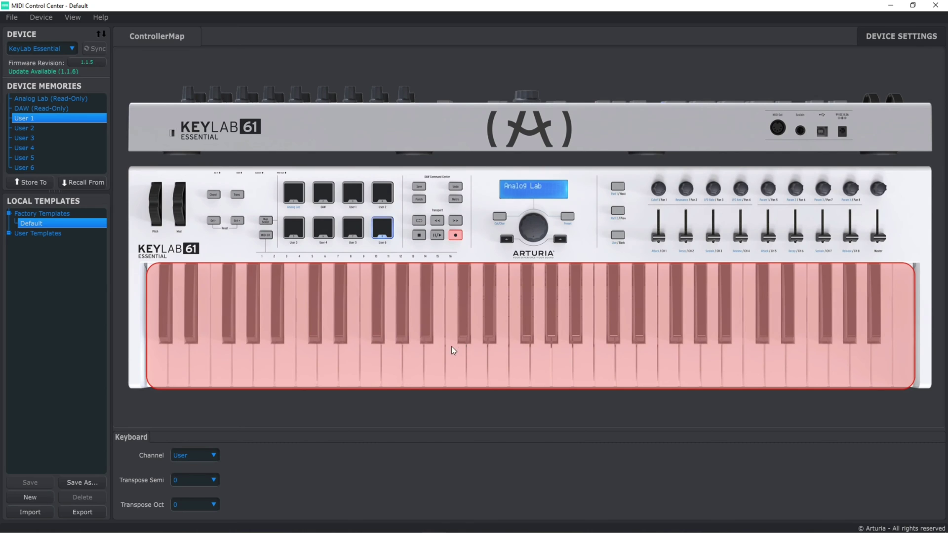
pyautogui.click(184, 455)
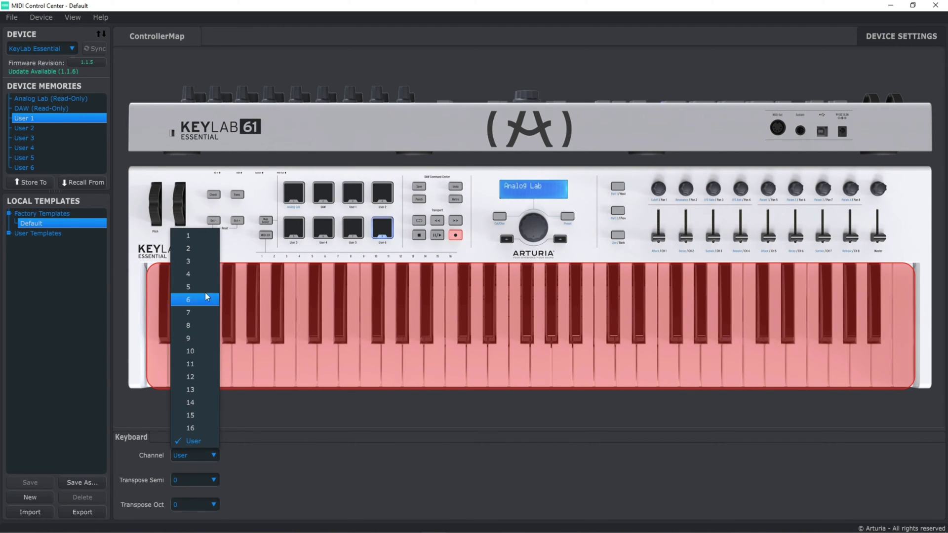
pyautogui.click(210, 251)
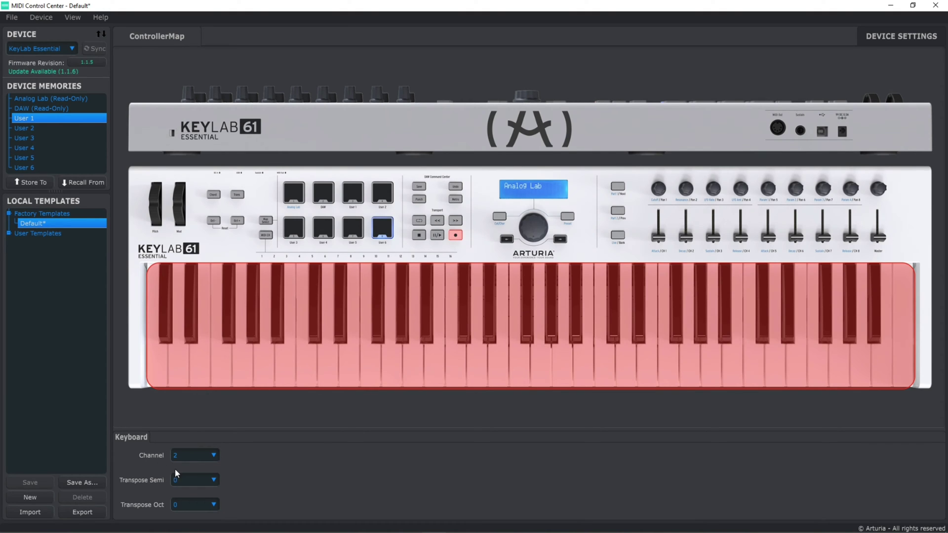
# - Save the configuration as a user template named "Arturia test" and store it to the User 1 memory
pyautogui.click(11, 17)
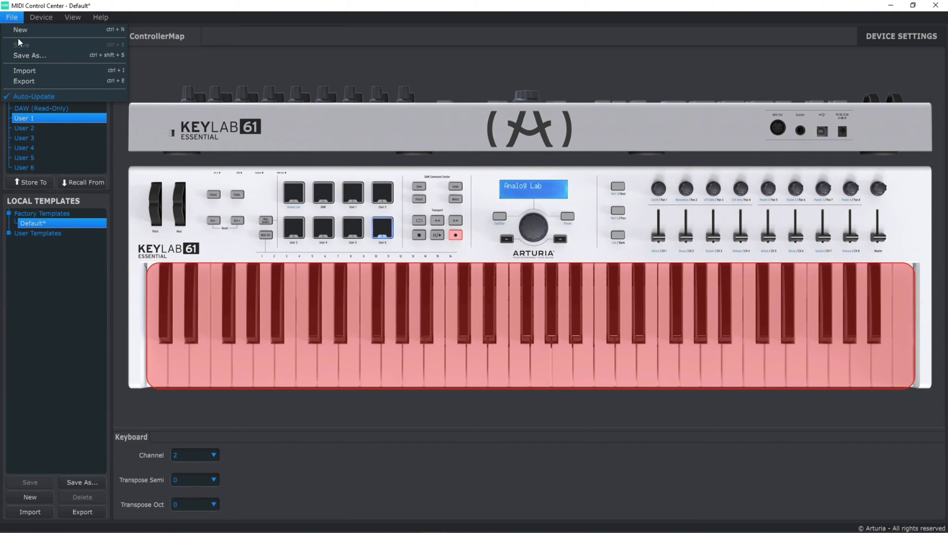
pyautogui.click(22, 54)
pyautogui.write('Arturia test')
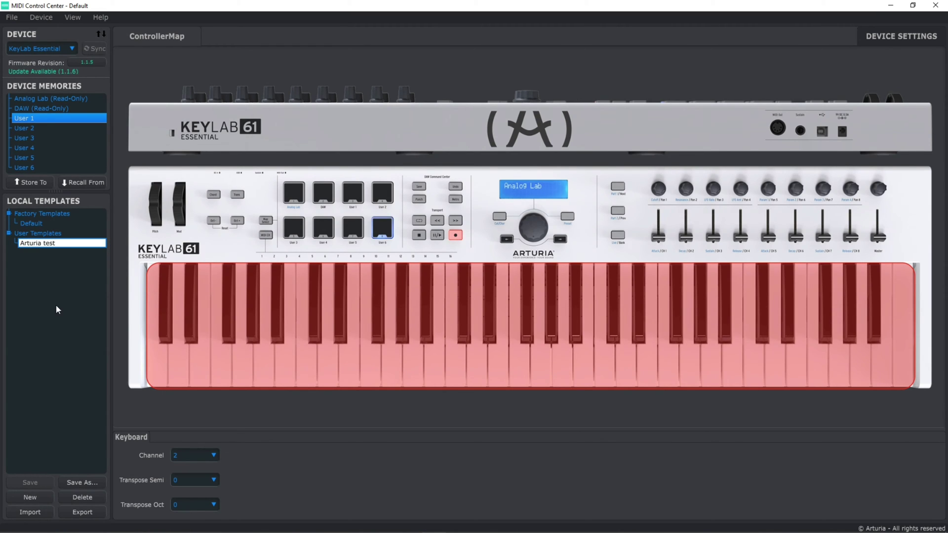
pyautogui.press('Return')
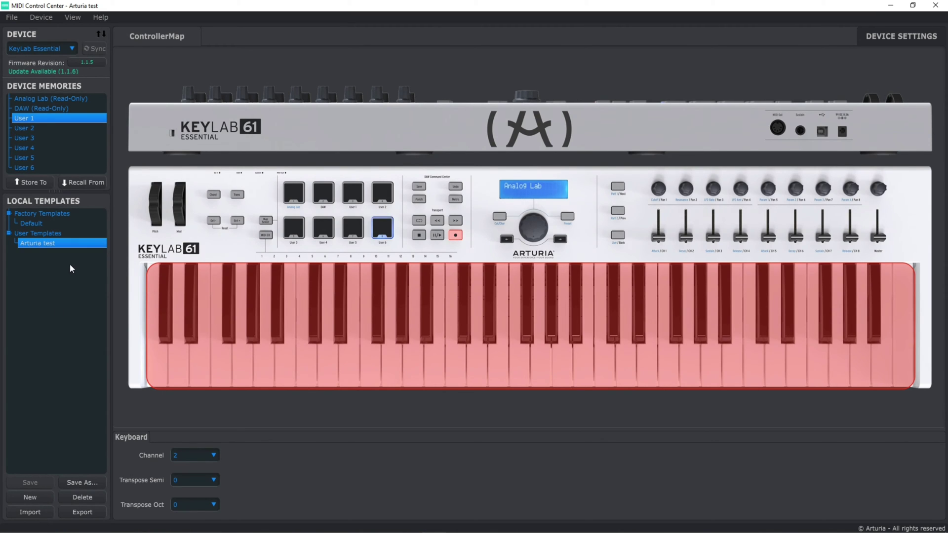
pyautogui.click(37, 184)
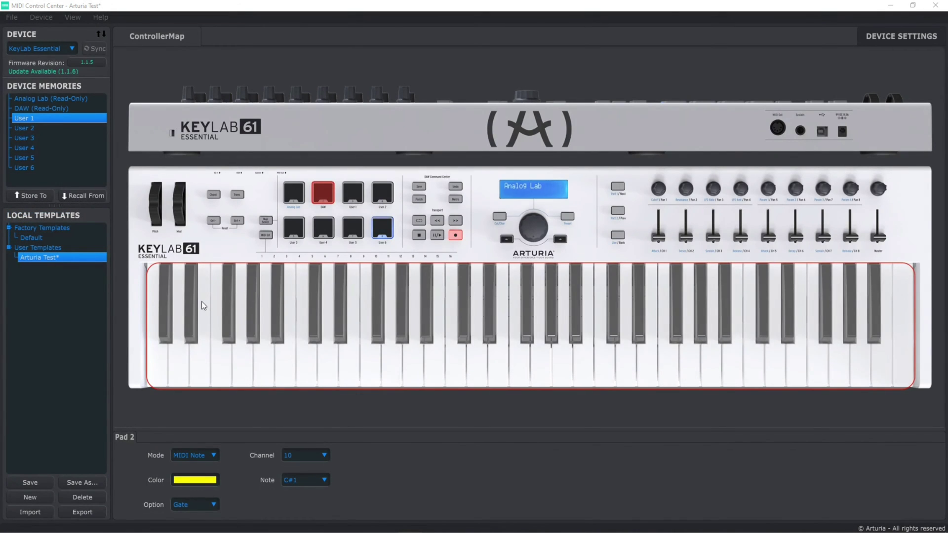
# - Set the MIDI note of pad 1 to G3
pyautogui.click(292, 194)
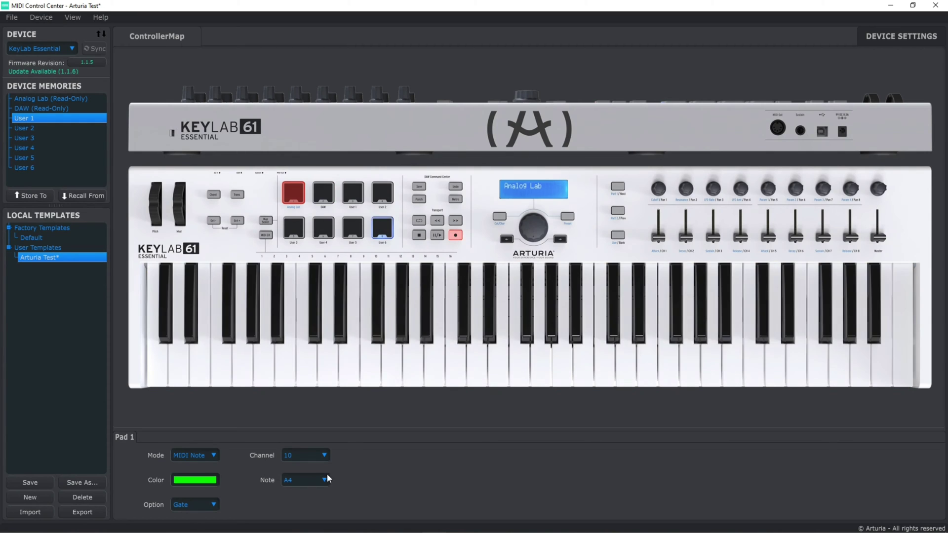
pyautogui.click(348, 196)
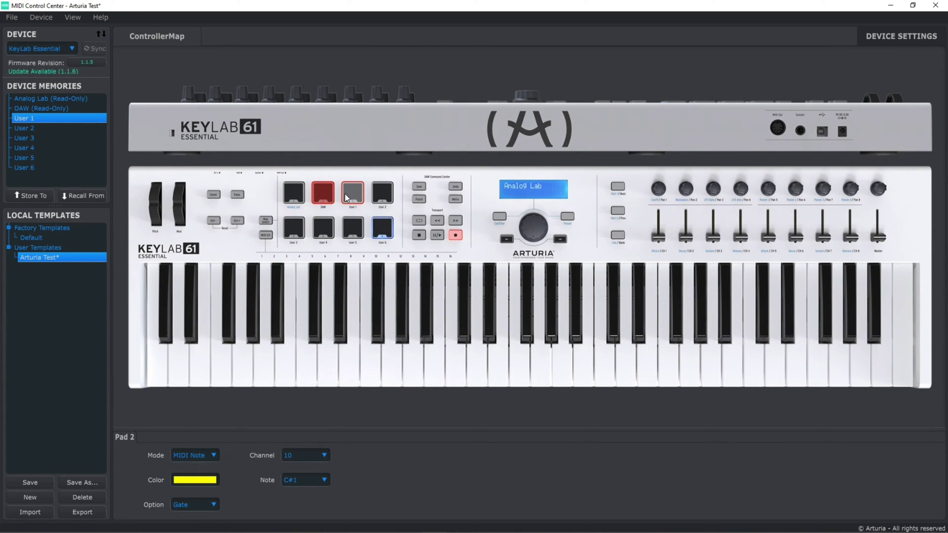
pyautogui.click(297, 198)
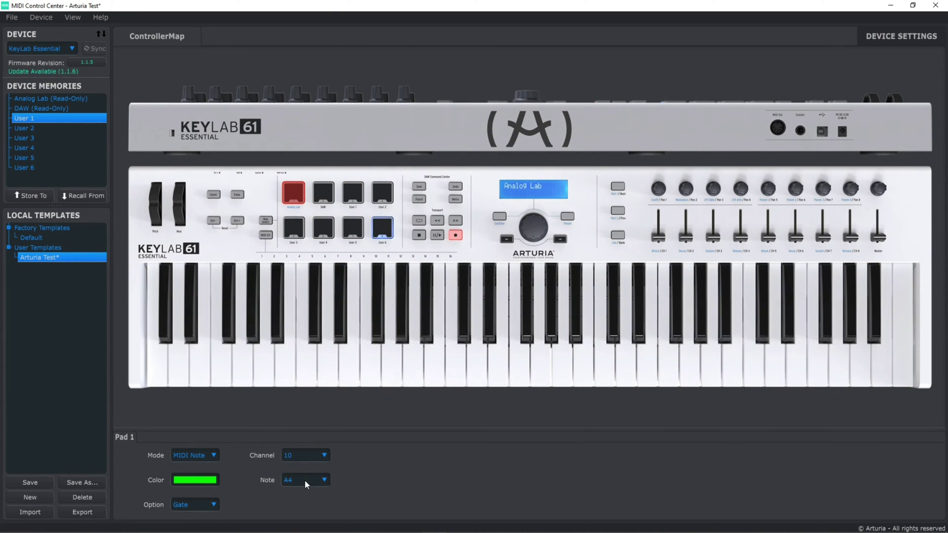
pyautogui.click(307, 481)
pyautogui.click(306, 301)
# - Set the MIDI note of pad 2 to A-1
pyautogui.click(329, 194)
pyautogui.click(302, 483)
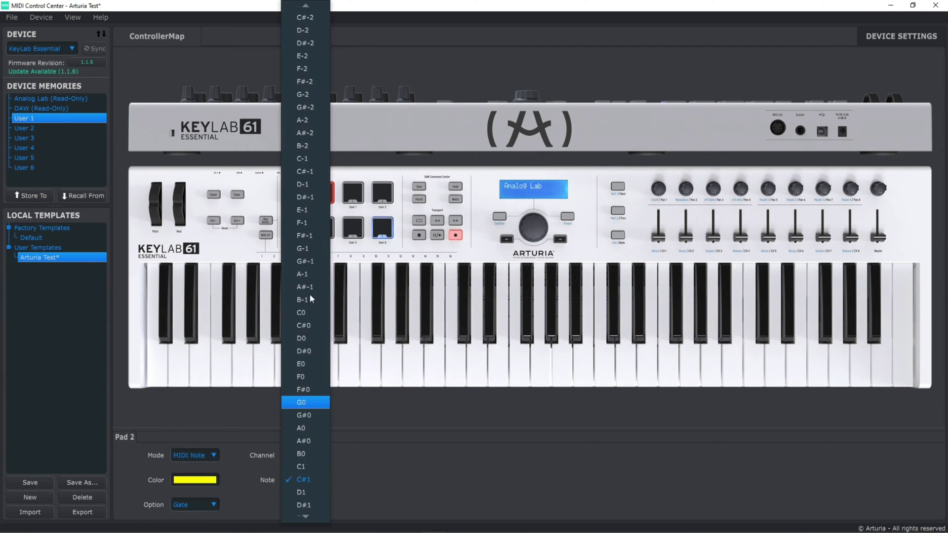
pyautogui.click(311, 276)
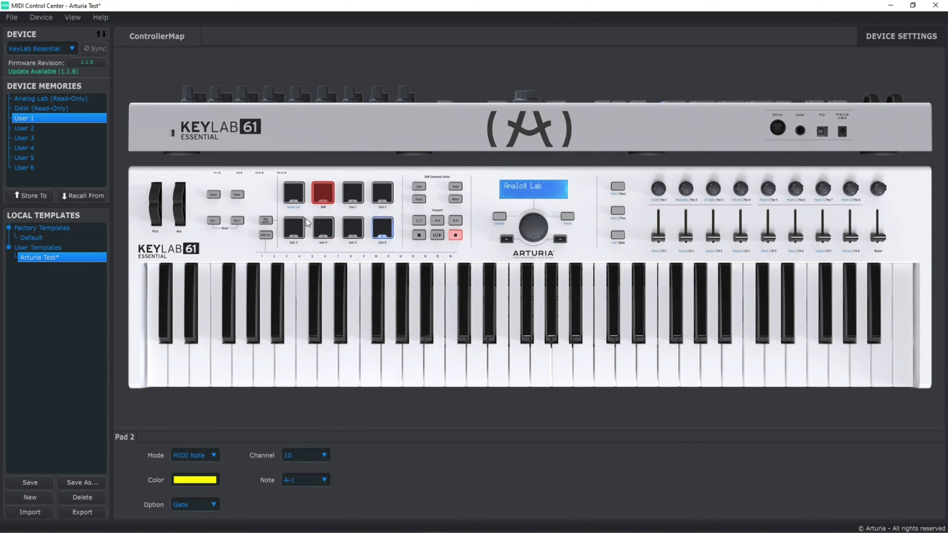
# - Check the note assignments of pads 1 to 4 one after another
pyautogui.click(295, 193)
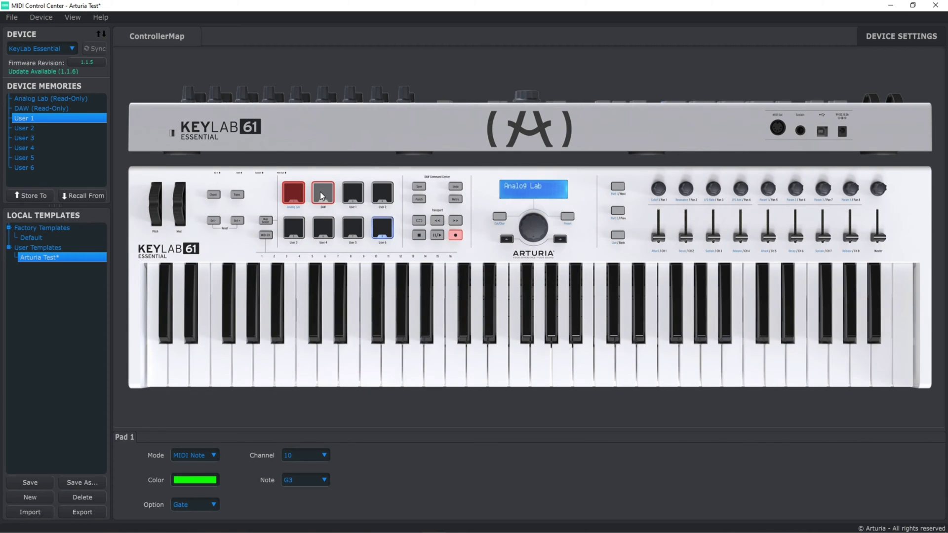
pyautogui.click(321, 194)
pyautogui.click(350, 195)
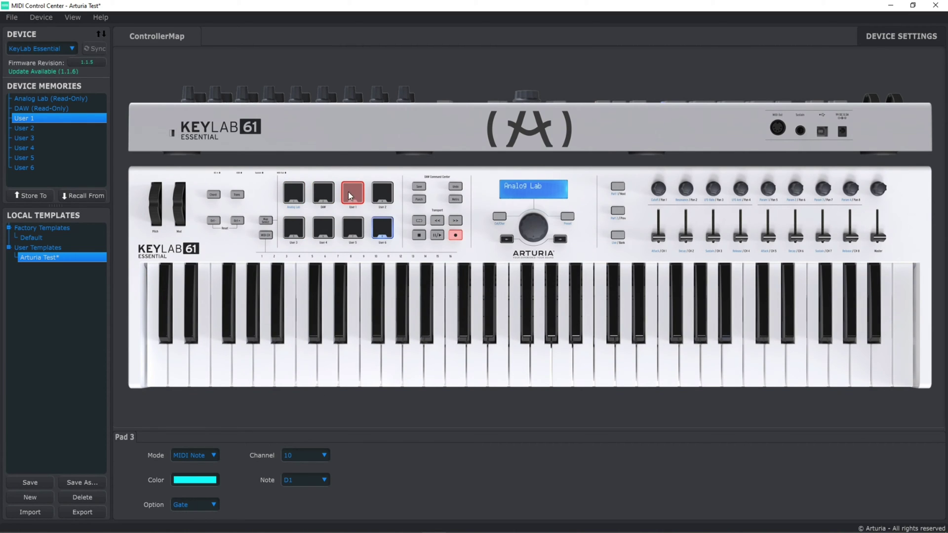
pyautogui.click(380, 193)
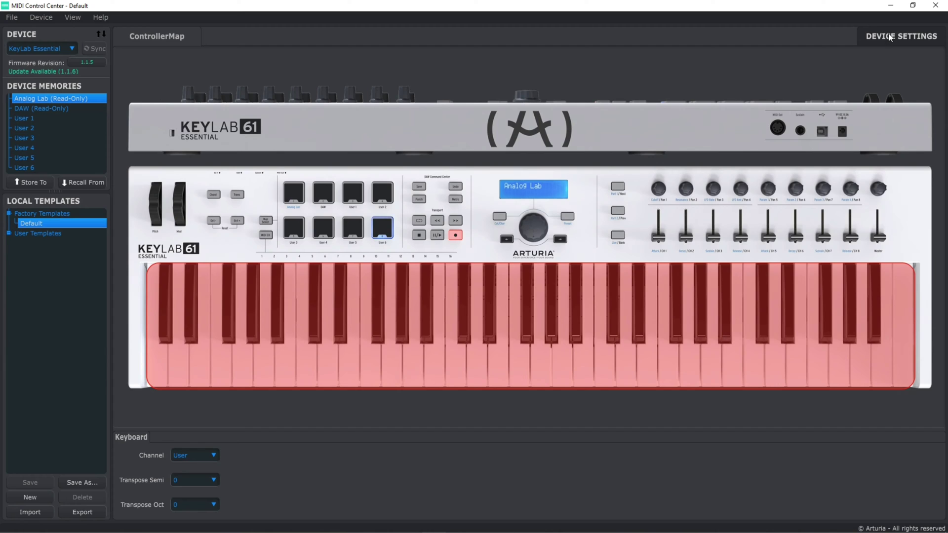
# - Open the device settings and look at the options for DAW Fader Mode, Keys Velocity Curve and Pads Velocity Curve
pyautogui.click(912, 36)
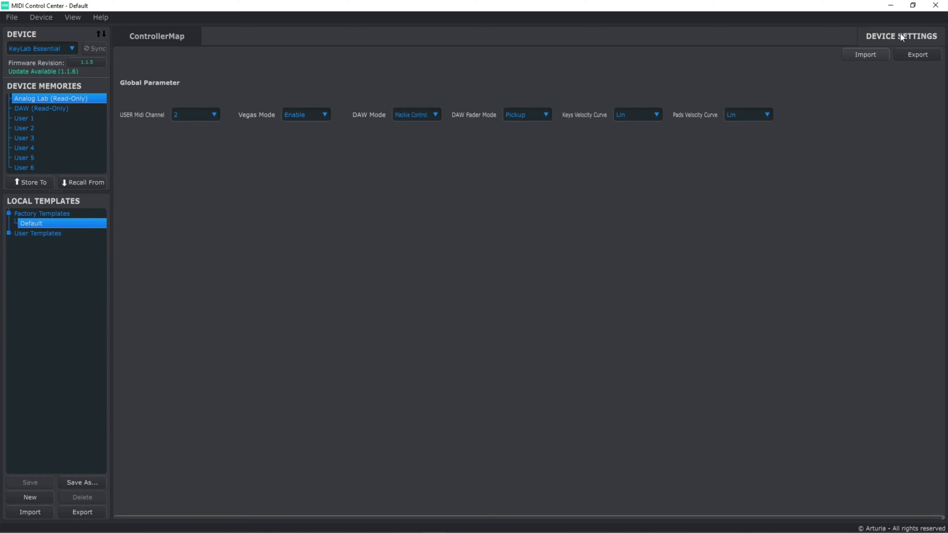
pyautogui.click(523, 112)
pyautogui.click(523, 111)
pyautogui.click(623, 115)
pyautogui.click(623, 114)
pyautogui.click(742, 115)
pyautogui.click(742, 114)
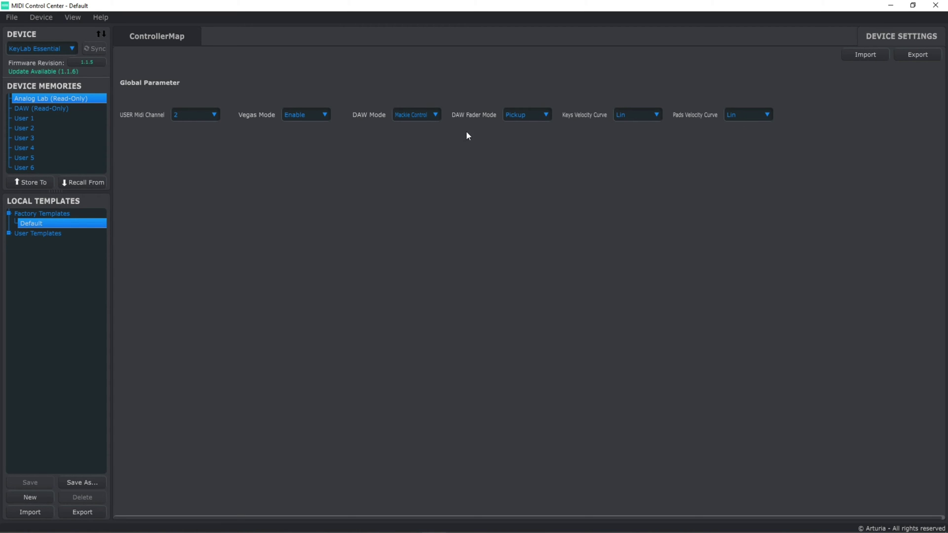
# - Set Vegas Mode to Disable and back to Enable
pyautogui.click(303, 114)
pyautogui.click(306, 141)
pyautogui.click(310, 114)
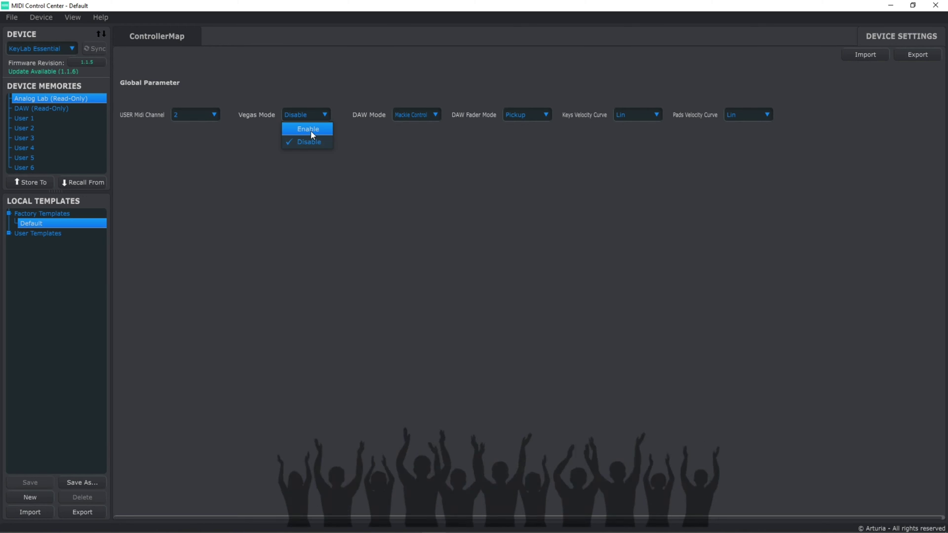
pyautogui.click(312, 129)
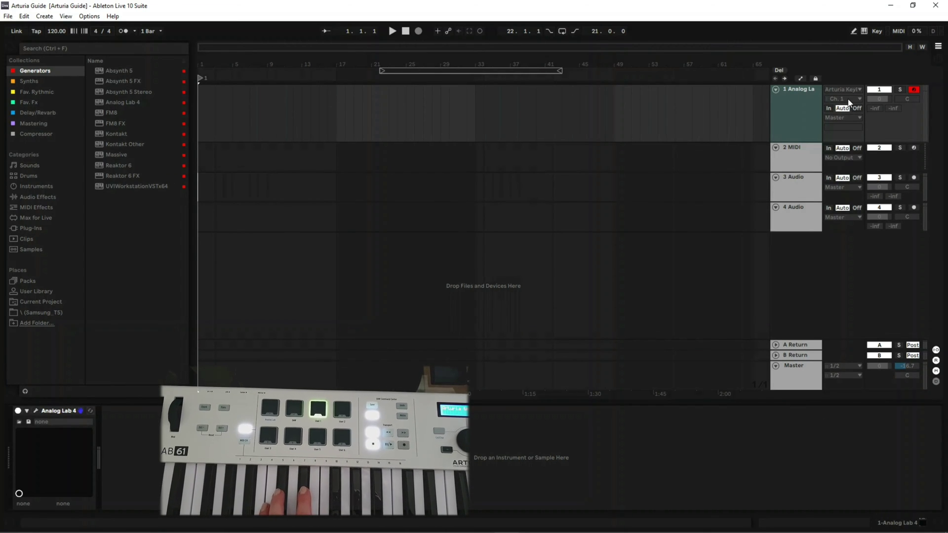
# - In Ableton Live, set the MIDI input channel of the Analog Lab track to Ch. 2
pyautogui.click(848, 99)
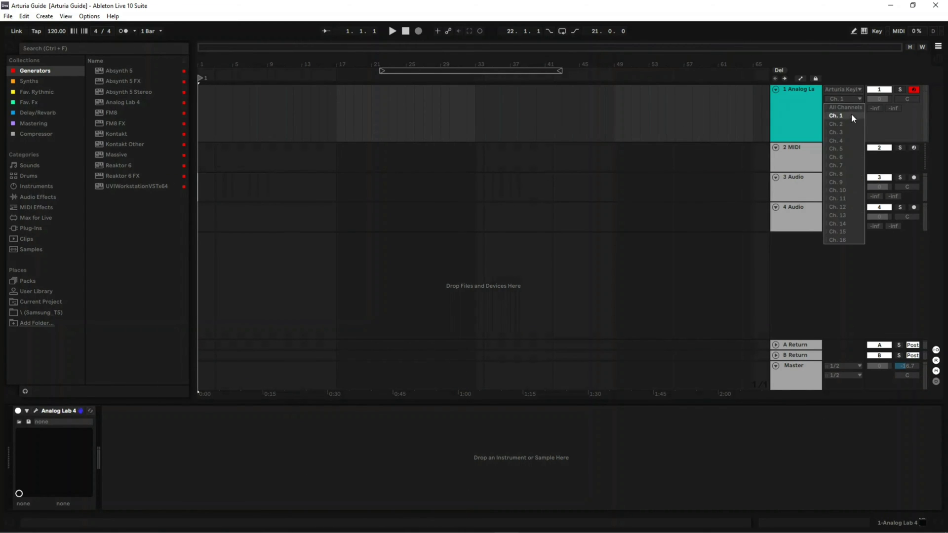
pyautogui.click(851, 122)
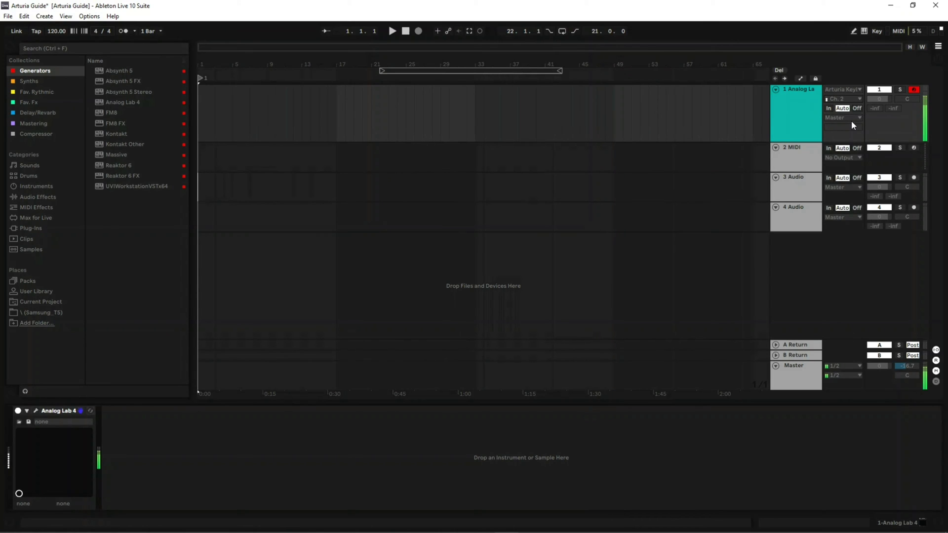
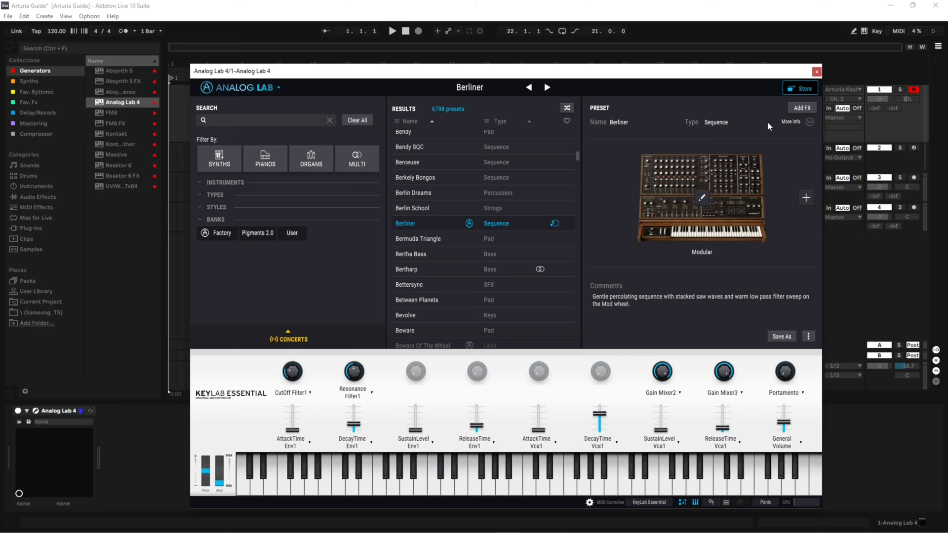
# - MIDI-map Analog Lab's CutOff Filter1 knob to a hardware knob on the keyboard and leave mapping mode
pyautogui.click(899, 31)
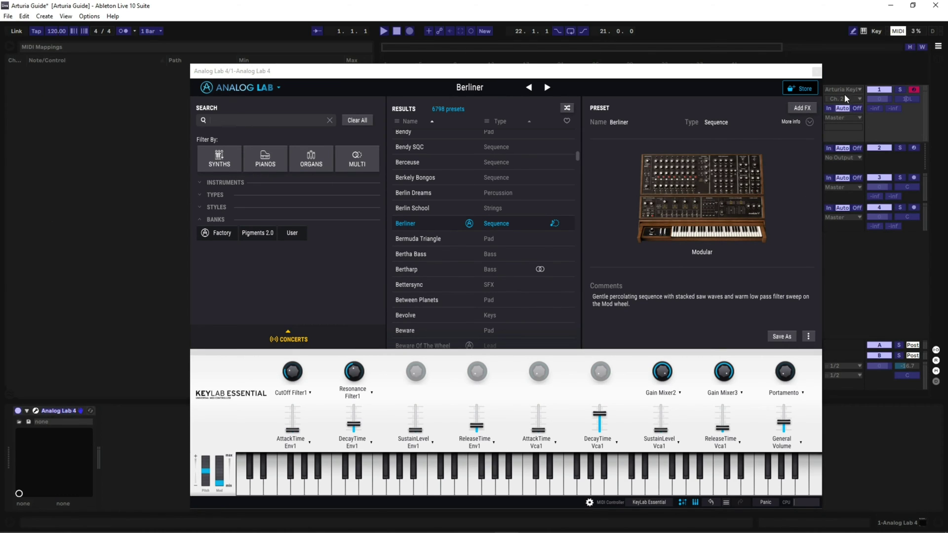
pyautogui.click(291, 373)
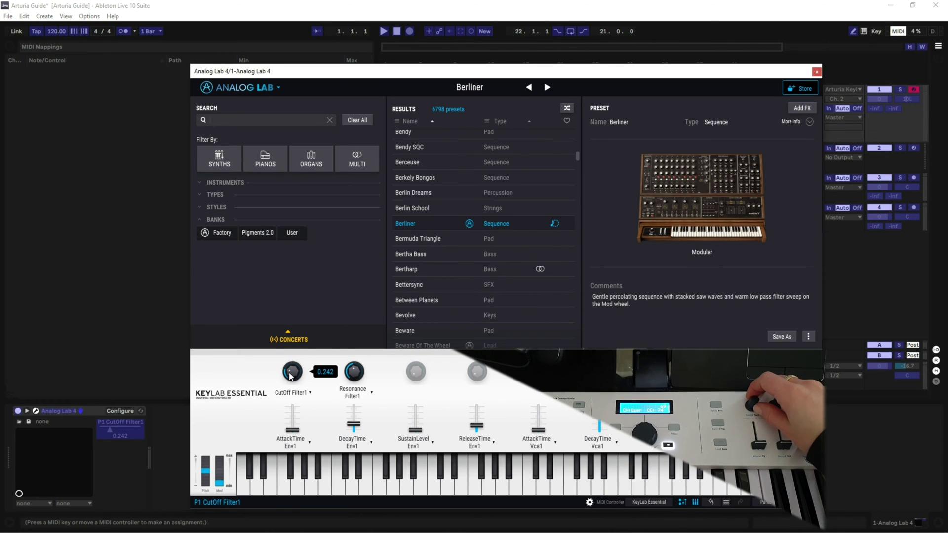
pyautogui.click(898, 32)
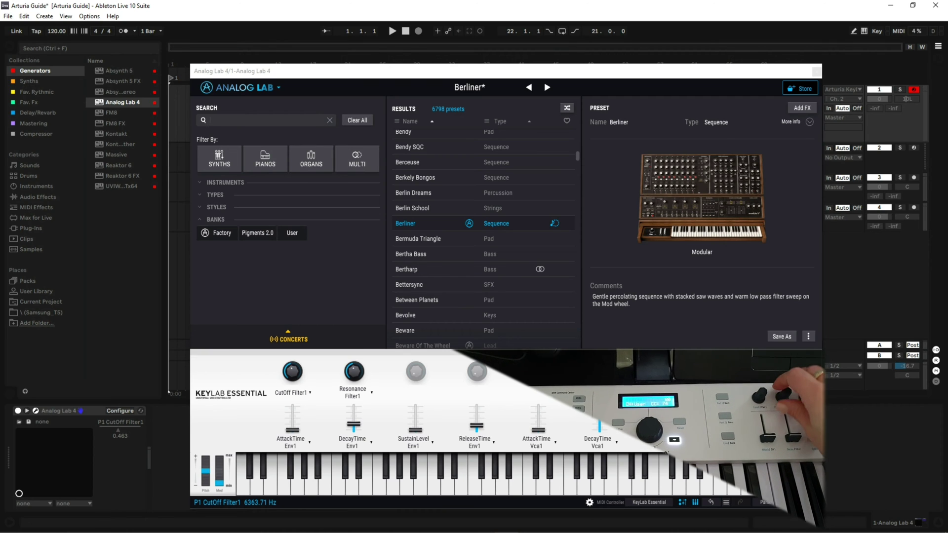
# - MIDI-map Analog Lab's Resonance Filter1 knob to a second hardware knob on the keyboard and leave mapping mode
pyautogui.click(898, 31)
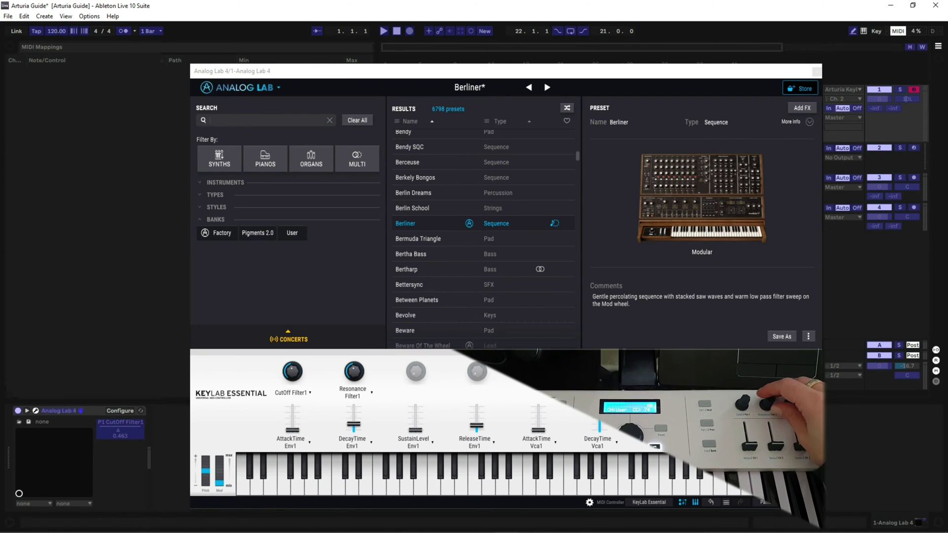
pyautogui.click(353, 375)
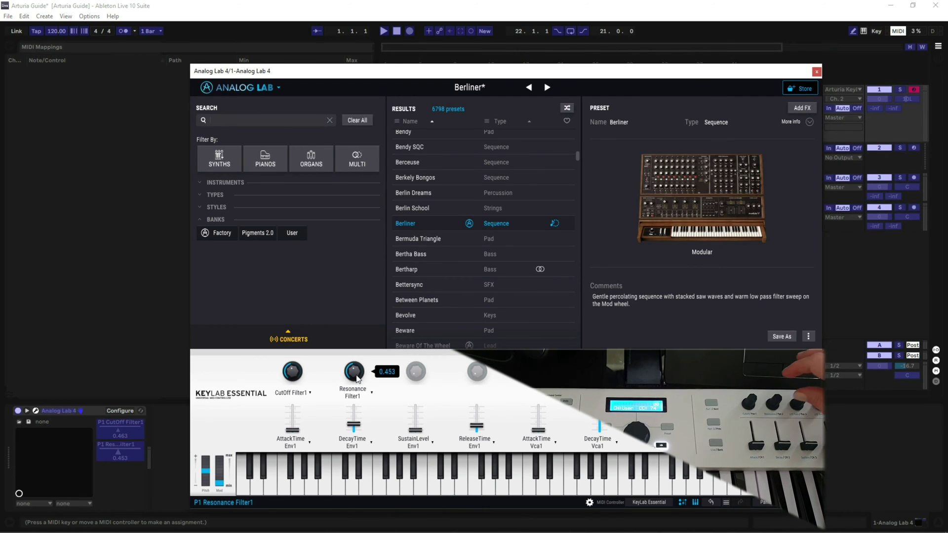
pyautogui.click(898, 31)
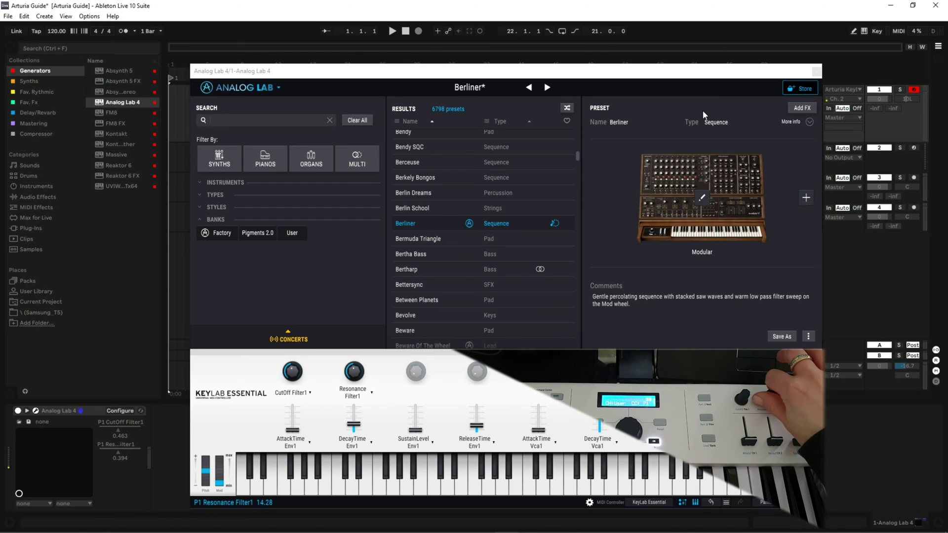
# - Hide the plug-in window, show the P1 CutOff Filter1 automation and draw a peak near bar 25 on the Analog Lab track
pyautogui.hotkey('ctrl', 'alt', 'p')
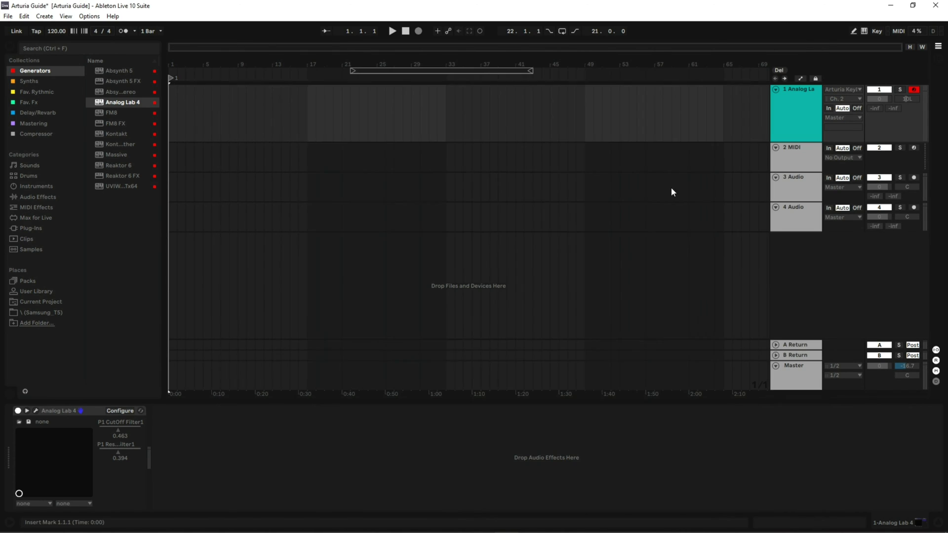
pyautogui.rightClick(126, 424)
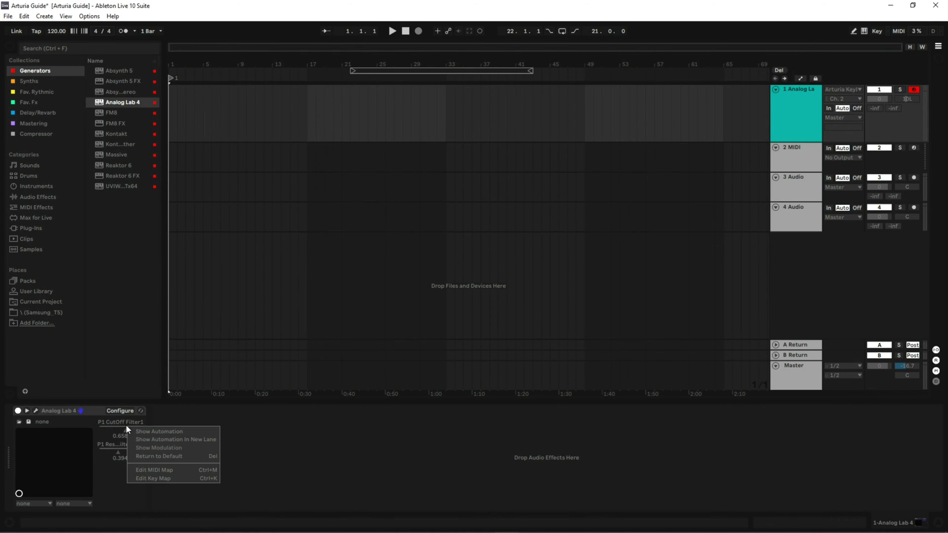
pyautogui.click(156, 438)
pyautogui.click(393, 109)
pyautogui.moveTo(393, 96); pyautogui.dragTo(374, 107)
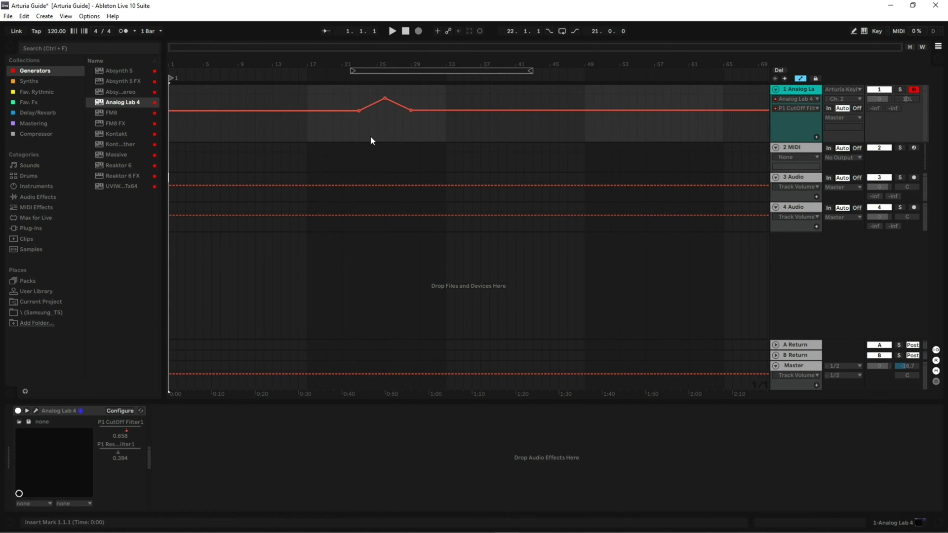
# - Play the arrangement and reopen Analog Lab beside the automation lane to watch the CutOff Filter1 knob follow the curve
pyautogui.press('space')
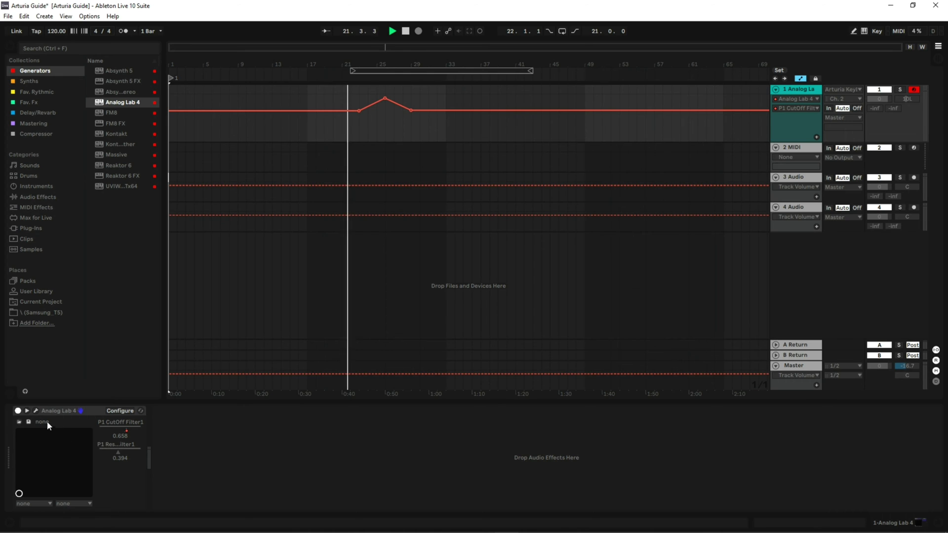
pyautogui.click(35, 410)
pyautogui.moveTo(405, 75); pyautogui.dragTo(654, 74)
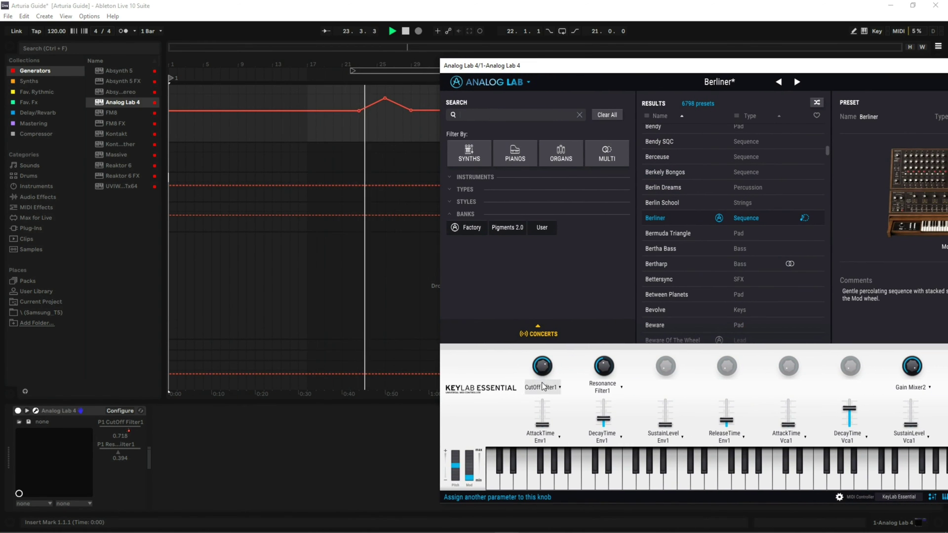
pyautogui.moveTo(543, 378)
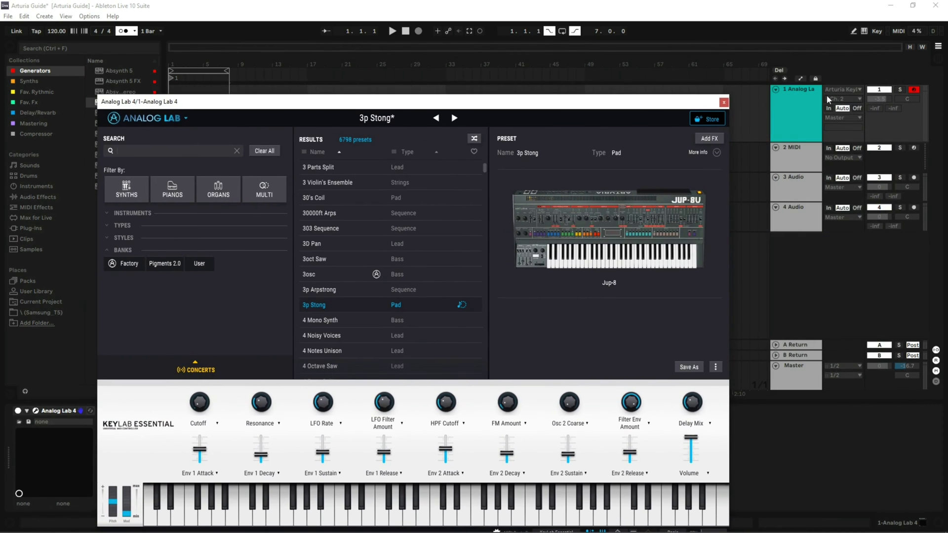
# - Choose Ch. 2 as the Analog Lab track's MIDI input channel and reposition the plug-in window to view its controls
pyautogui.click(845, 99)
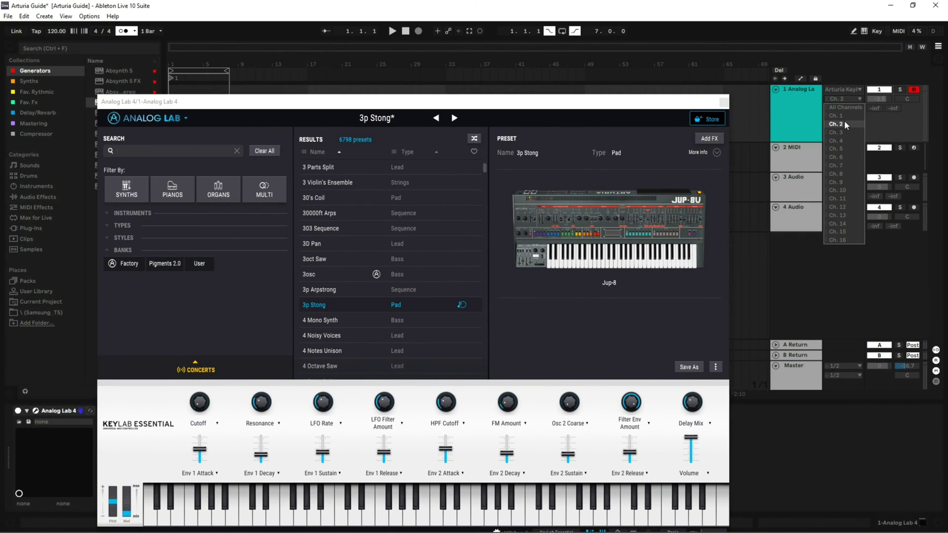
pyautogui.click(844, 123)
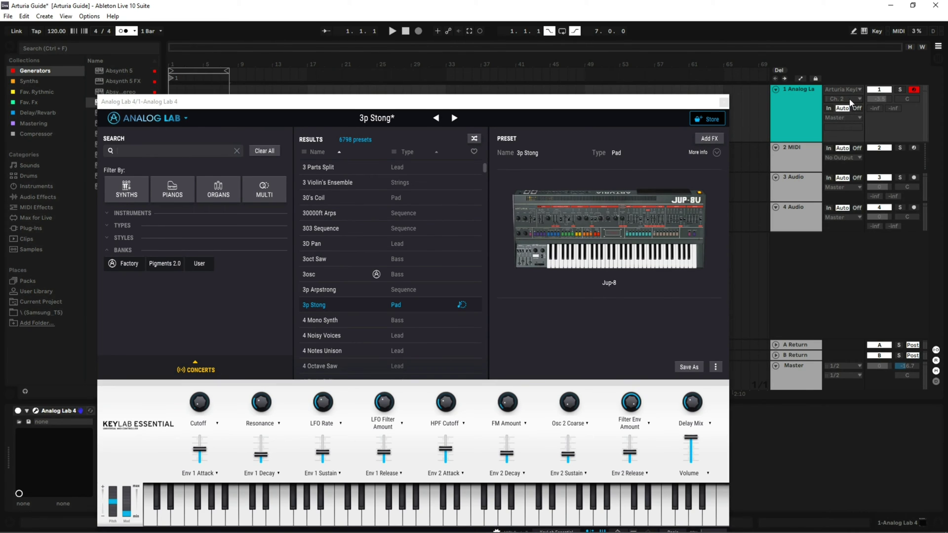
pyautogui.moveTo(602, 105); pyautogui.dragTo(668, 64)
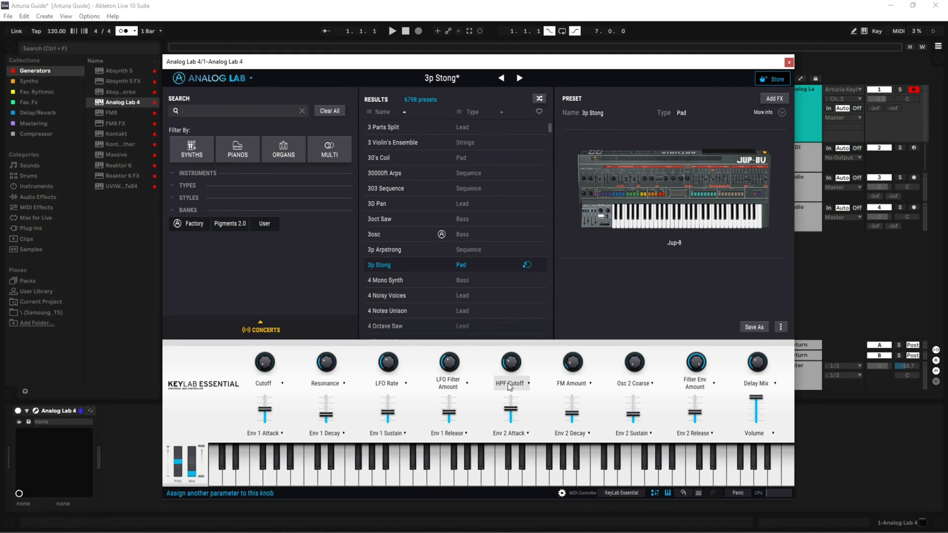
pyautogui.moveTo(517, 373)
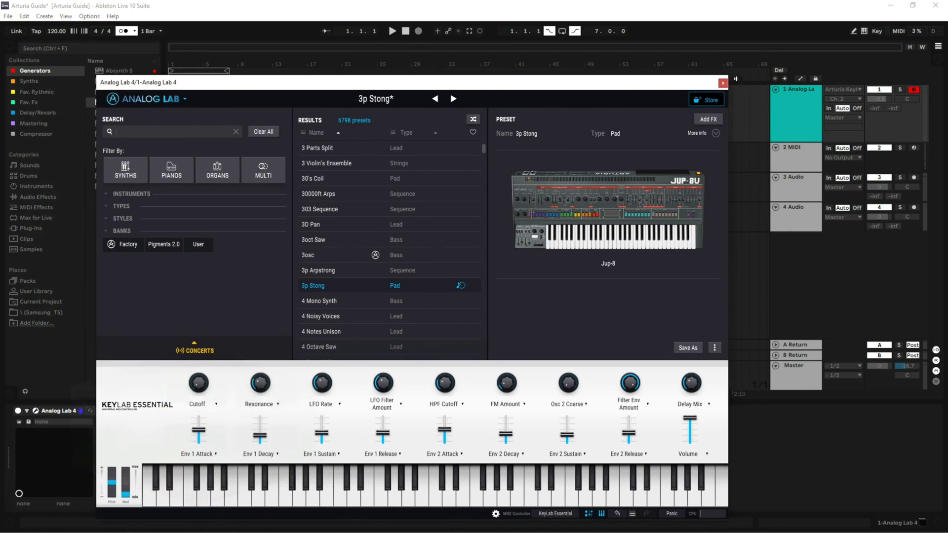
# - Set the Analog Lab track's MIDI input channel to Ch. 1 and reposition the plug-in window
pyautogui.click(842, 98)
pyautogui.click(843, 113)
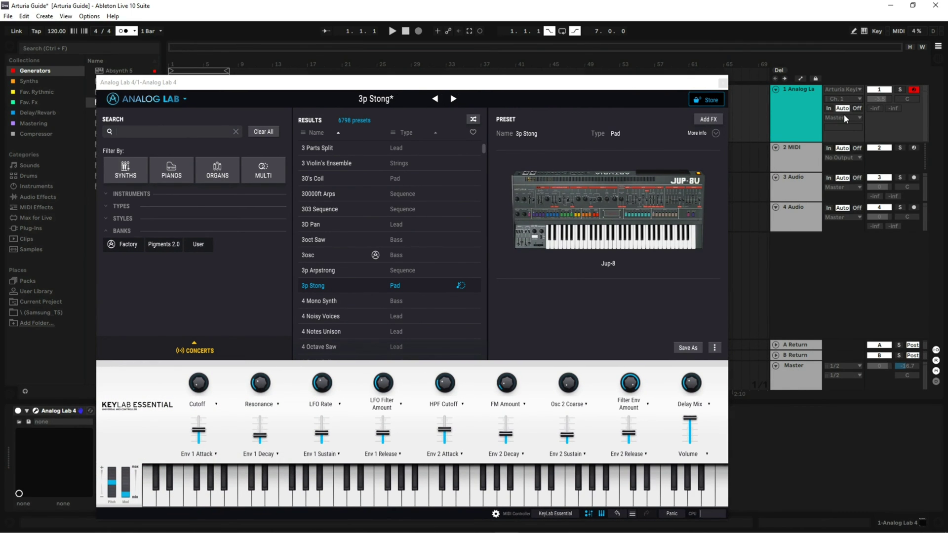
pyautogui.moveTo(532, 83); pyautogui.dragTo(605, 53)
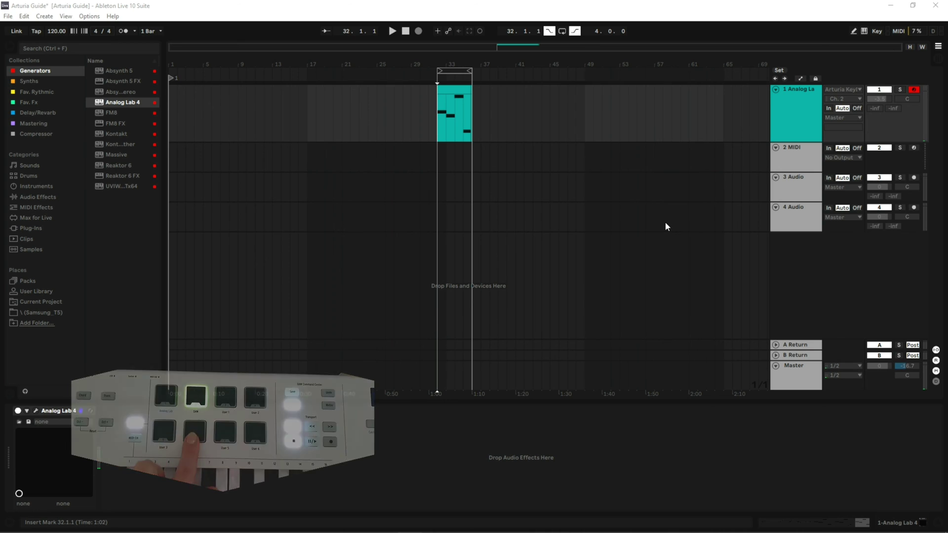
# - Test the transport on the Analog Lab clip at bar 32 by playing and stopping it, and record over it with the loop on
pyautogui.press('space')
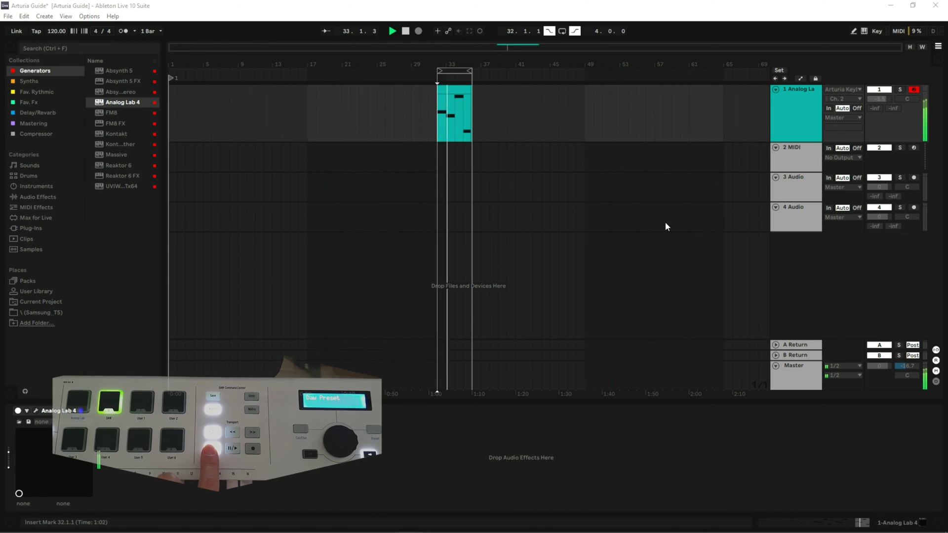
pyautogui.press('space')
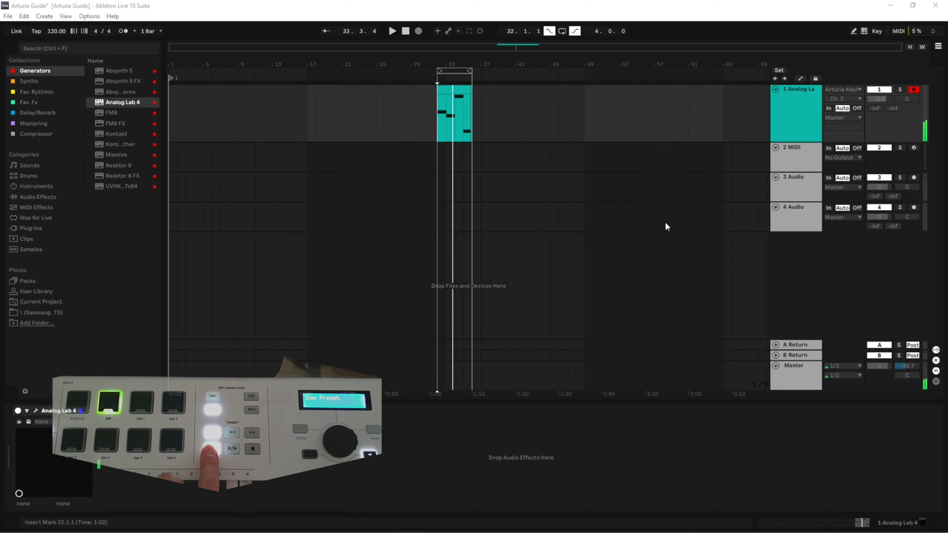
pyautogui.press('space')
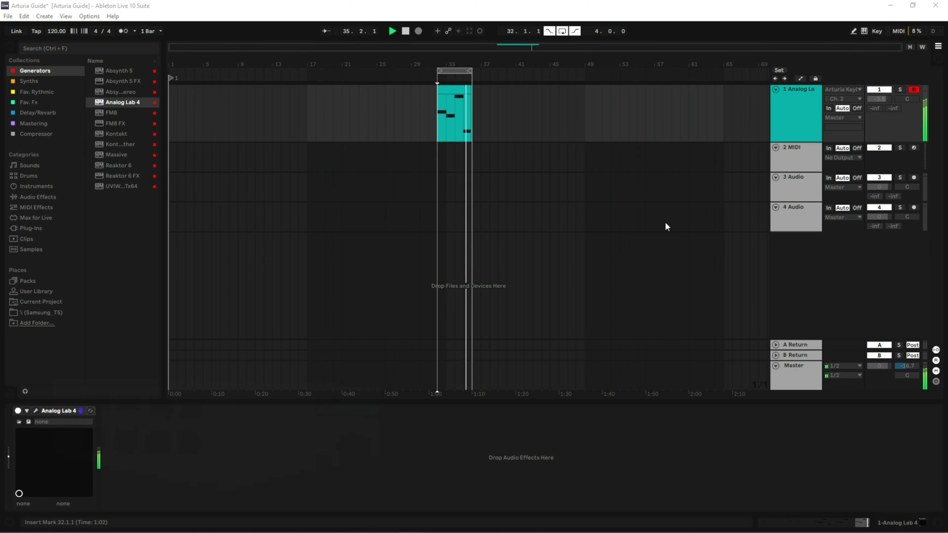
pyautogui.press('F9')
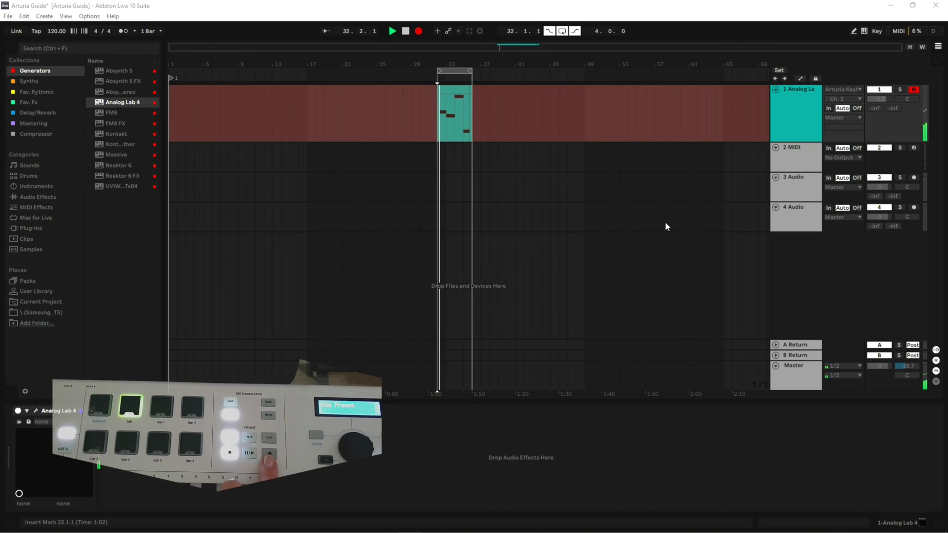
pyautogui.press('space')
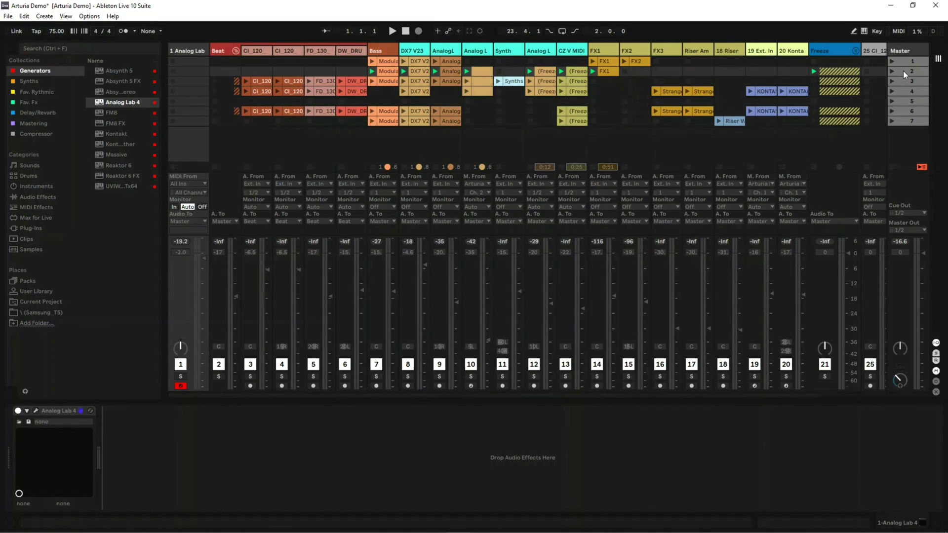
# - Delete all existing MIDI mappings of the Master scenes (notes C1, C#1 and D1) and leave mapping mode
pyautogui.click(898, 31)
pyautogui.click(184, 72)
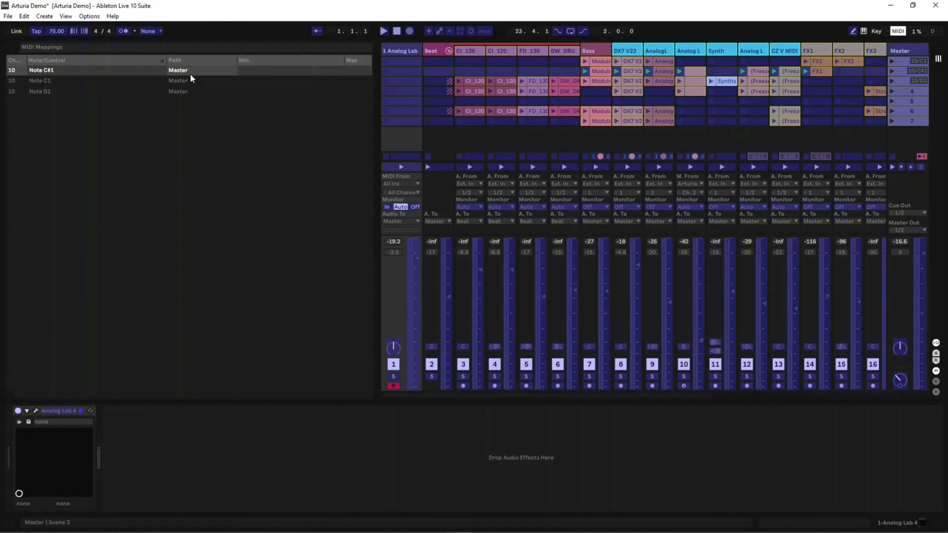
pyautogui.press('Delete')
pyautogui.click(191, 79)
pyautogui.press('Delete')
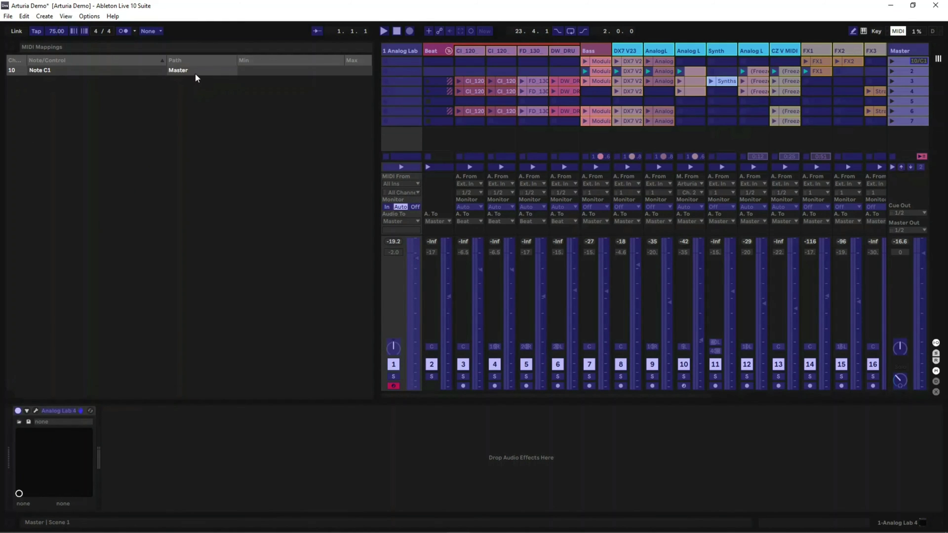
pyautogui.click(897, 31)
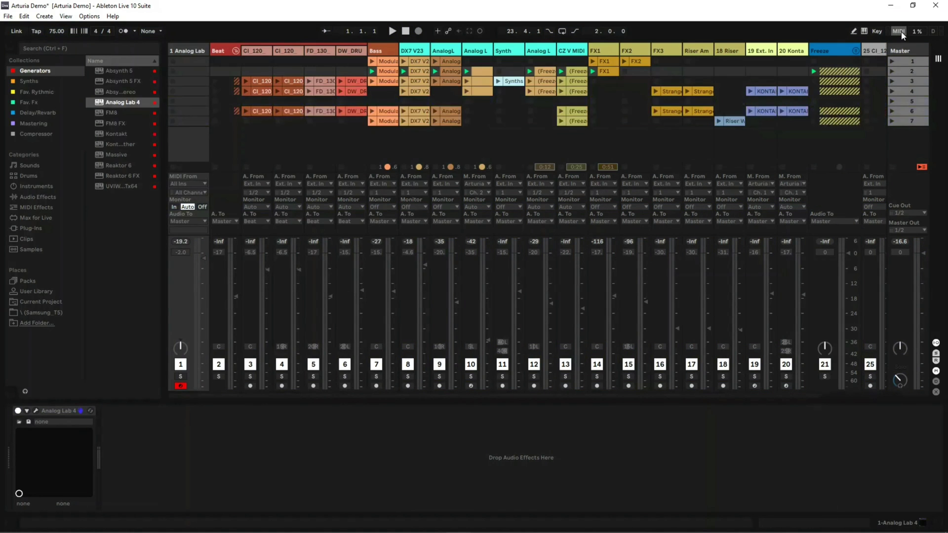
# - MIDI-map the launch of scene 1 to the pad sending note C1, leave mapping mode and test the scene
pyautogui.click(898, 31)
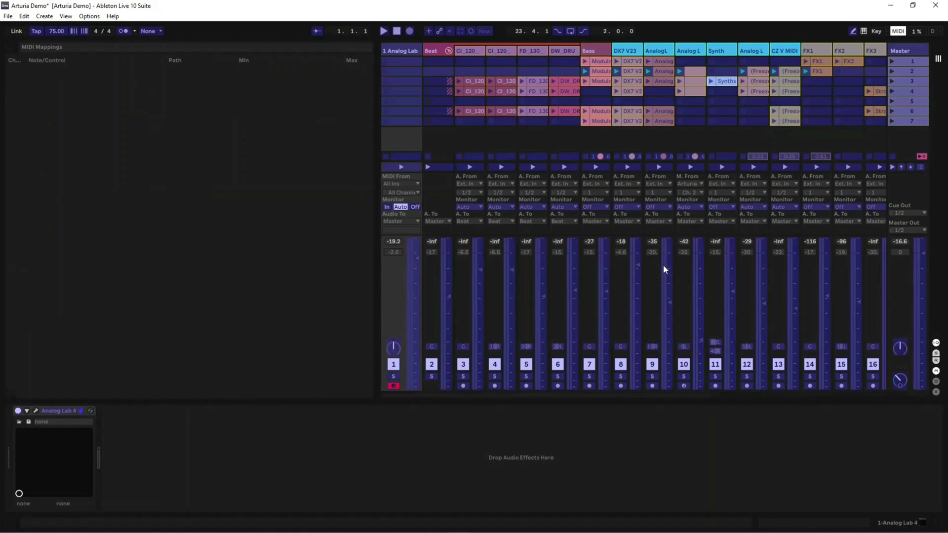
pyautogui.click(891, 61)
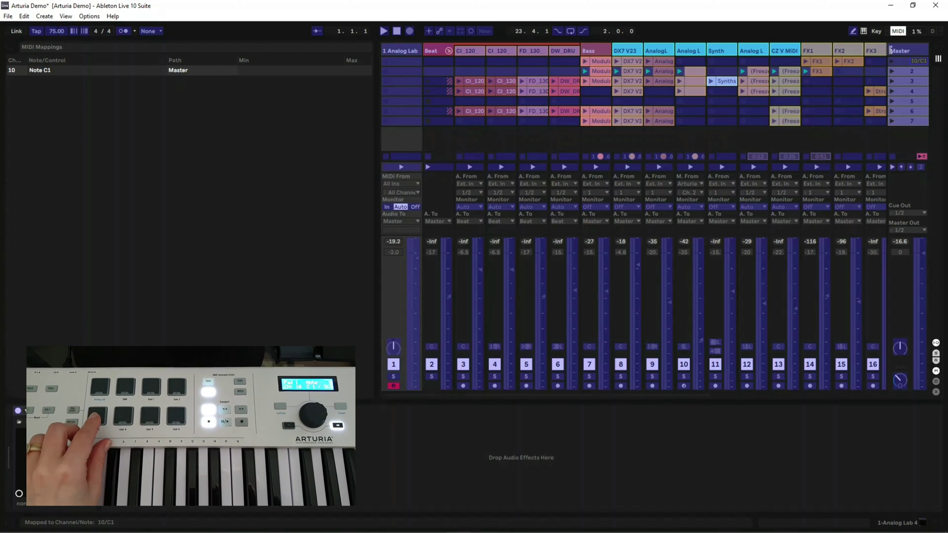
pyautogui.click(897, 31)
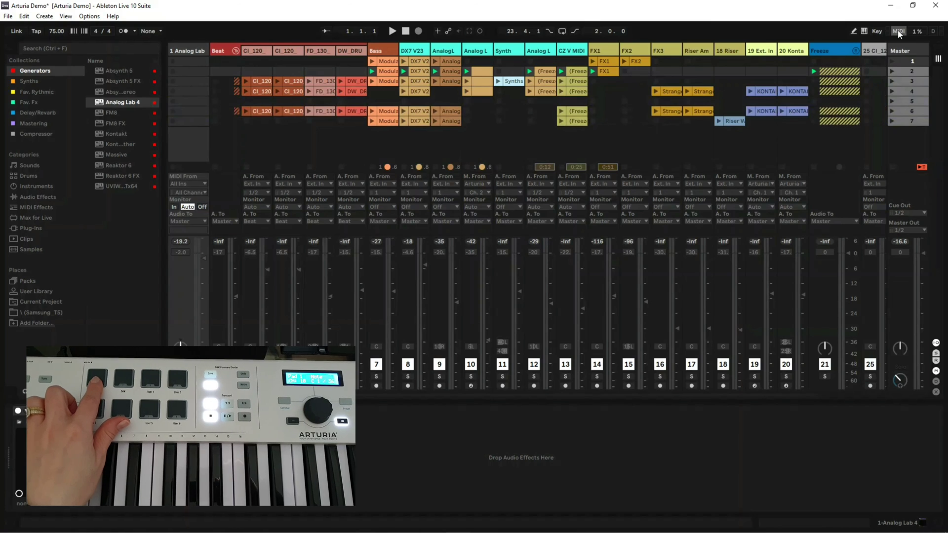
pyautogui.click(891, 64)
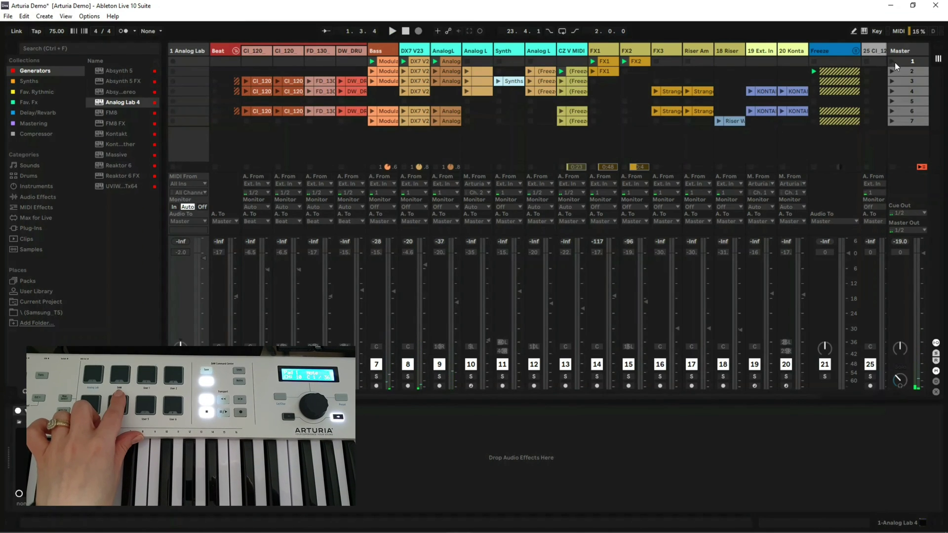
# - MIDI-map the launch of scene 2 to the pad sending note C#1, then play the scene and stop playback
pyautogui.click(901, 72)
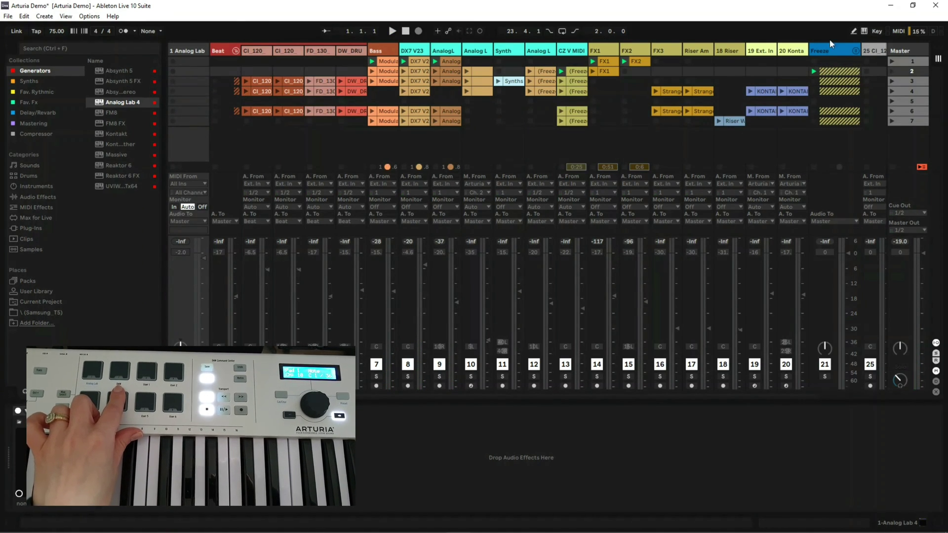
pyautogui.click(897, 31)
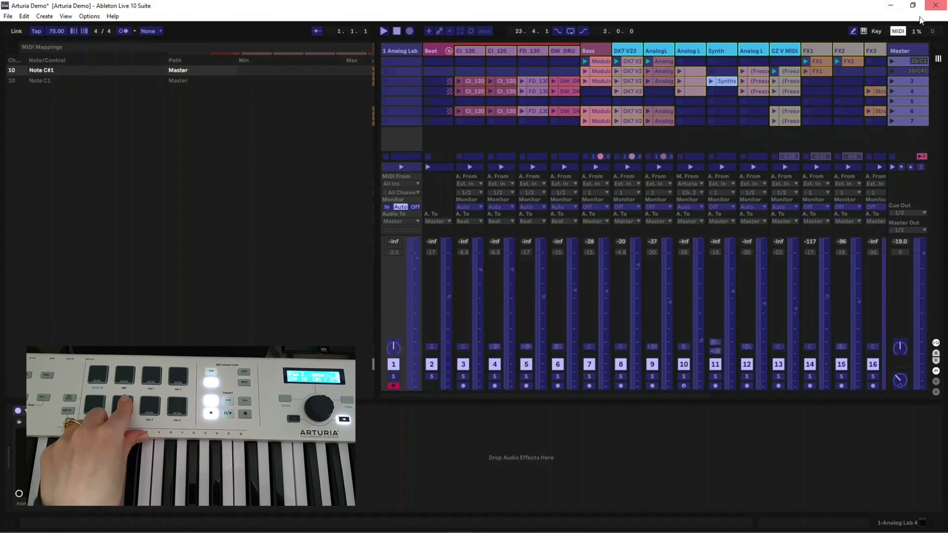
pyautogui.click(901, 30)
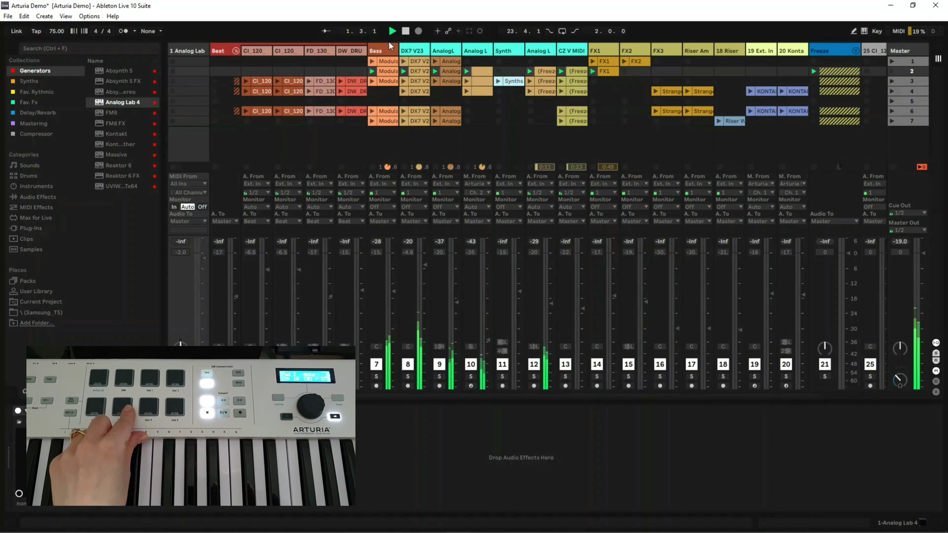
pyautogui.click(406, 31)
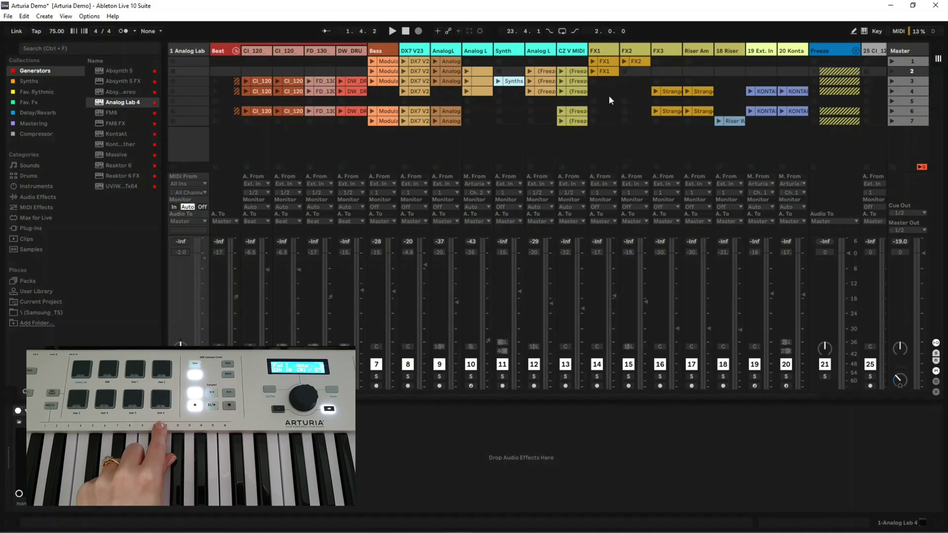
# - MIDI-map the Bass track's first clip to the pad sending note G1, leave mapping mode and stop all clips
pyautogui.click(898, 31)
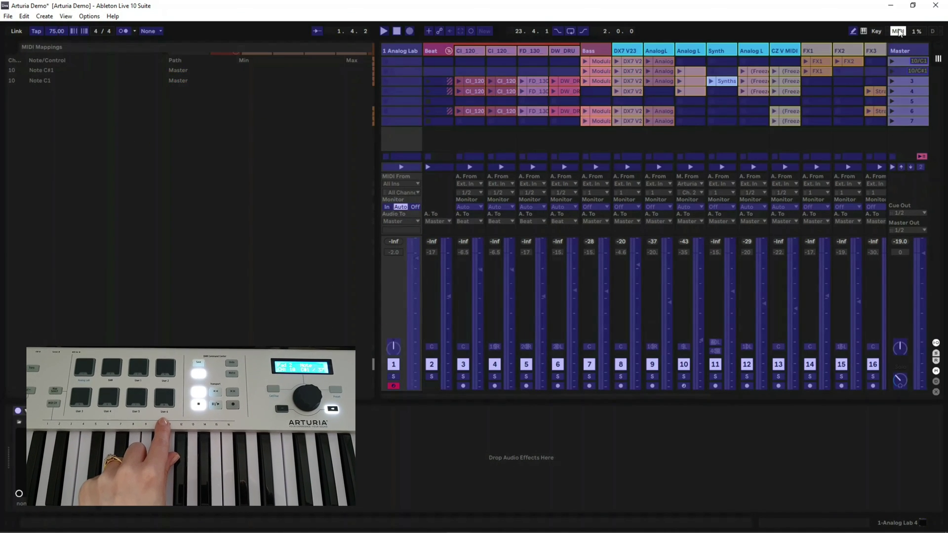
pyautogui.click(584, 58)
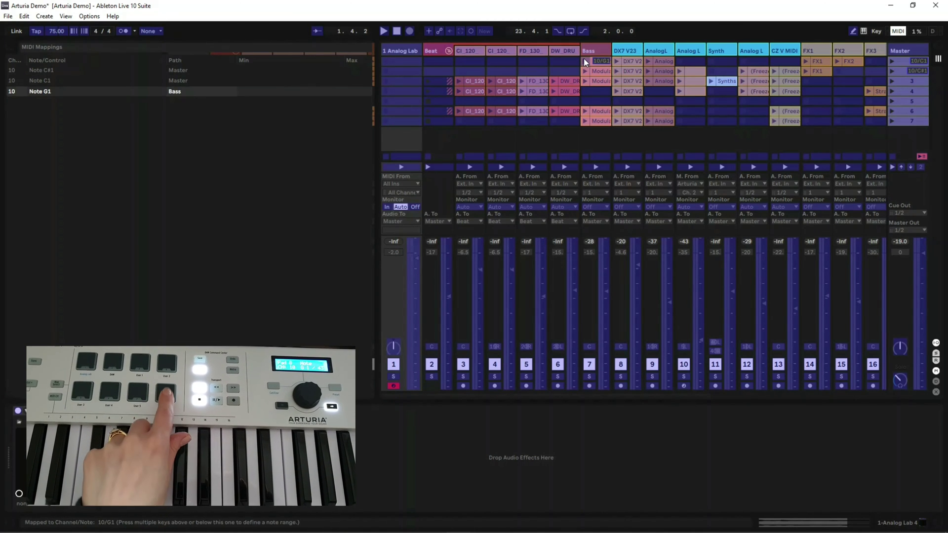
pyautogui.click(897, 31)
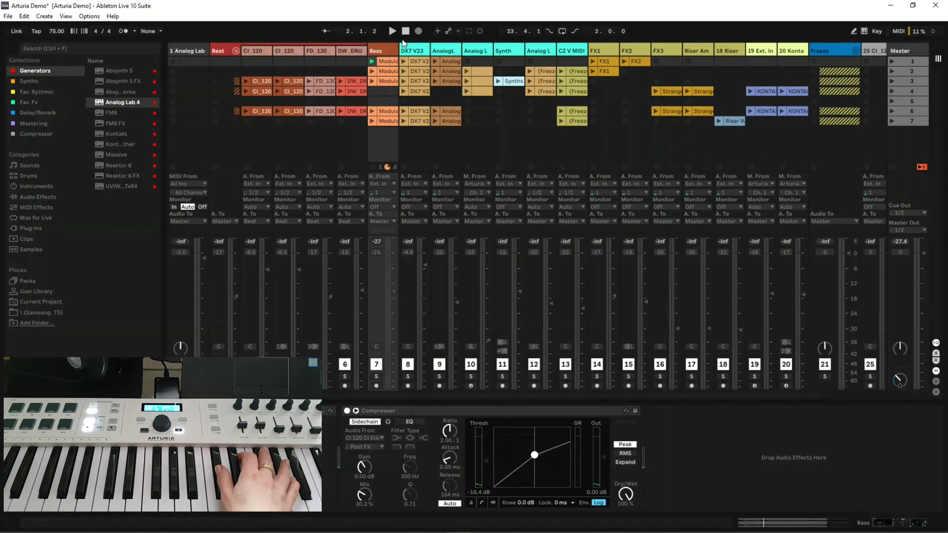
pyautogui.click(893, 166)
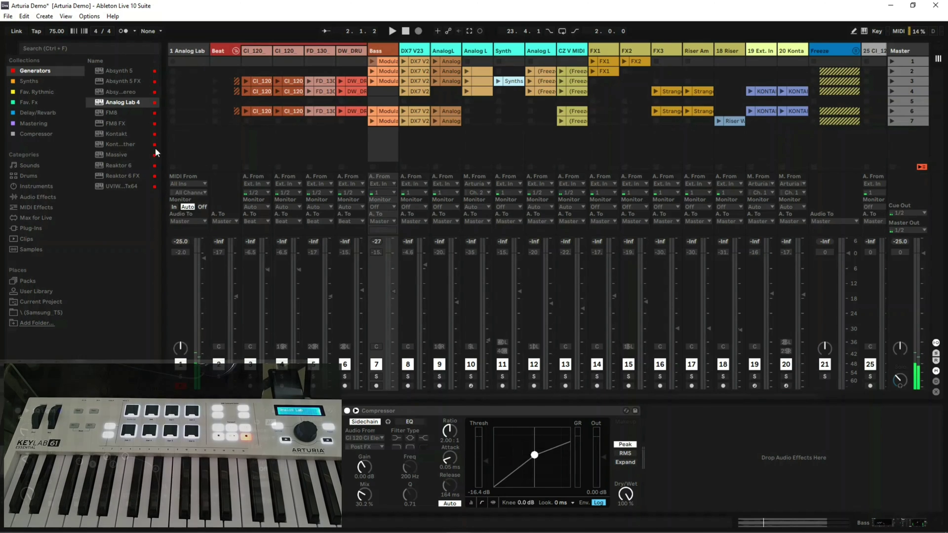
# - Set the Analog Lab 4 track's MIDI input to Arturia KeyLab Essential 61 on Ch. 2 and widen the track
pyautogui.click(194, 182)
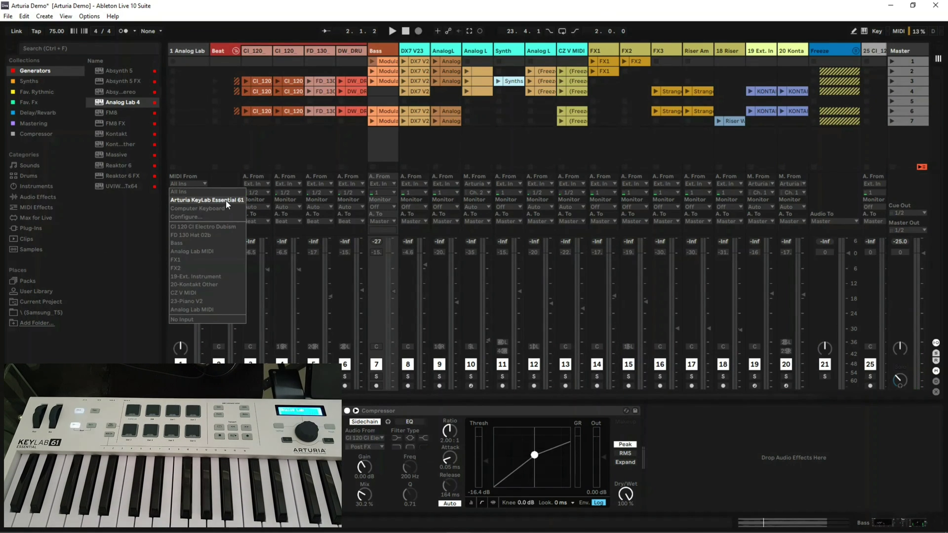
pyautogui.click(223, 200)
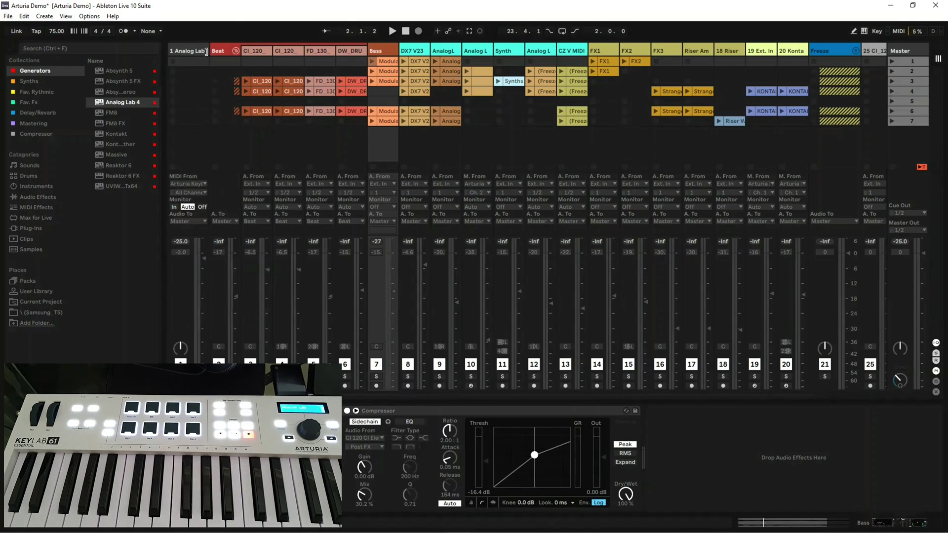
pyautogui.moveTo(211, 50); pyautogui.dragTo(221, 49)
pyautogui.click(189, 183)
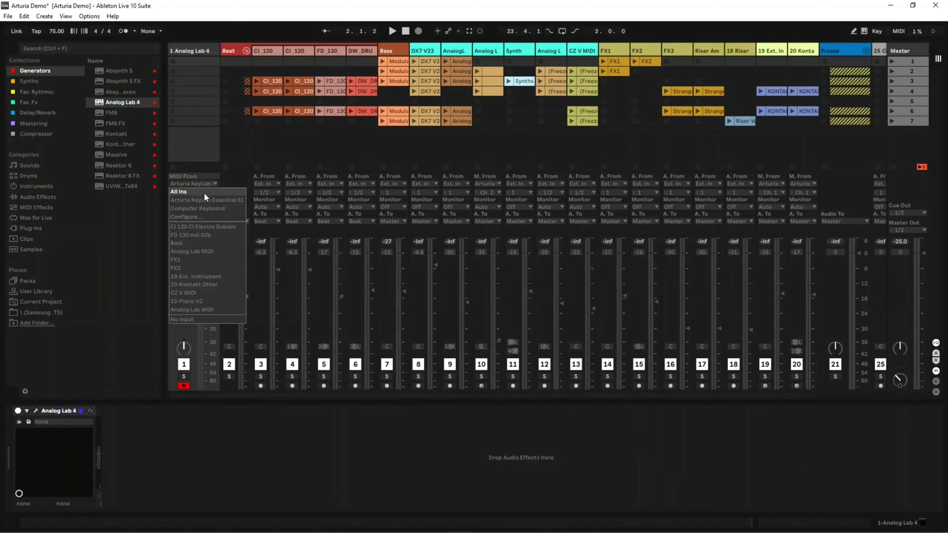
pyautogui.click(206, 202)
pyautogui.click(205, 192)
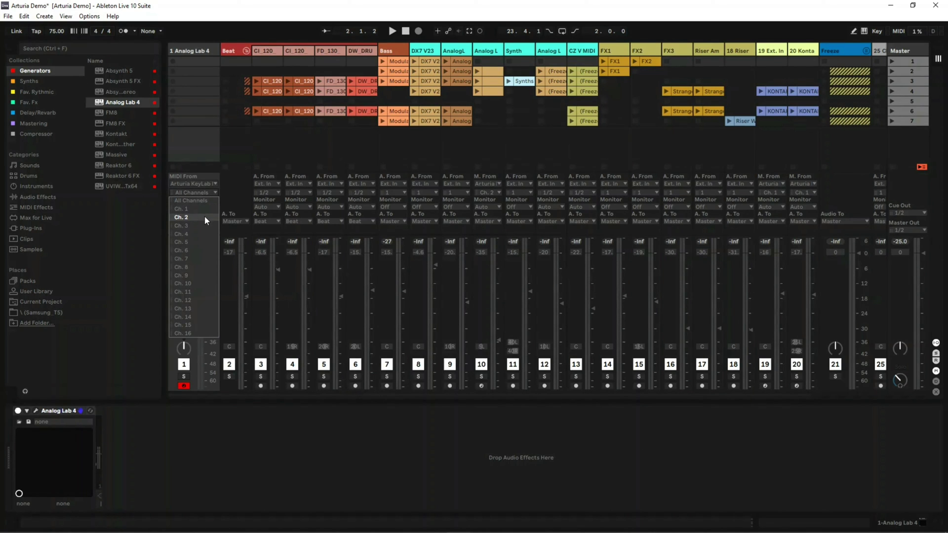
pyautogui.press('Escape')
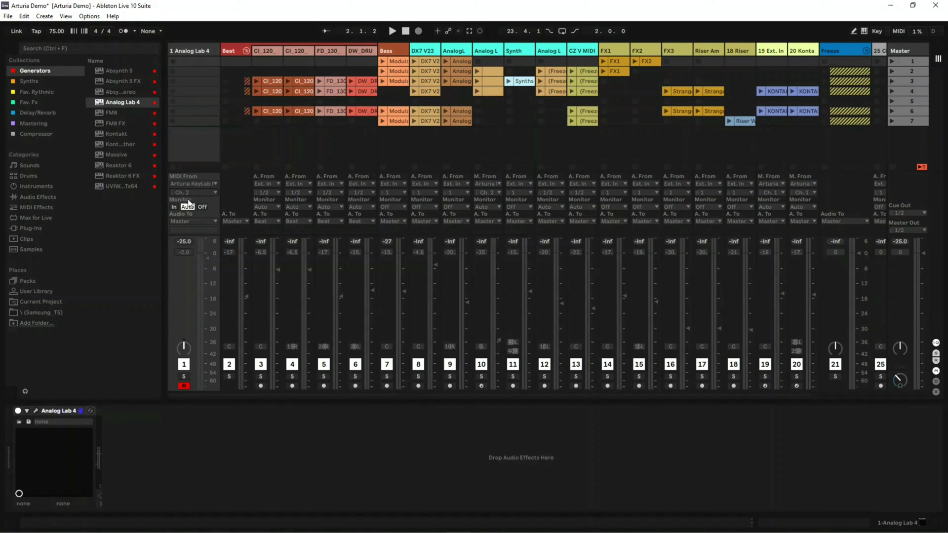